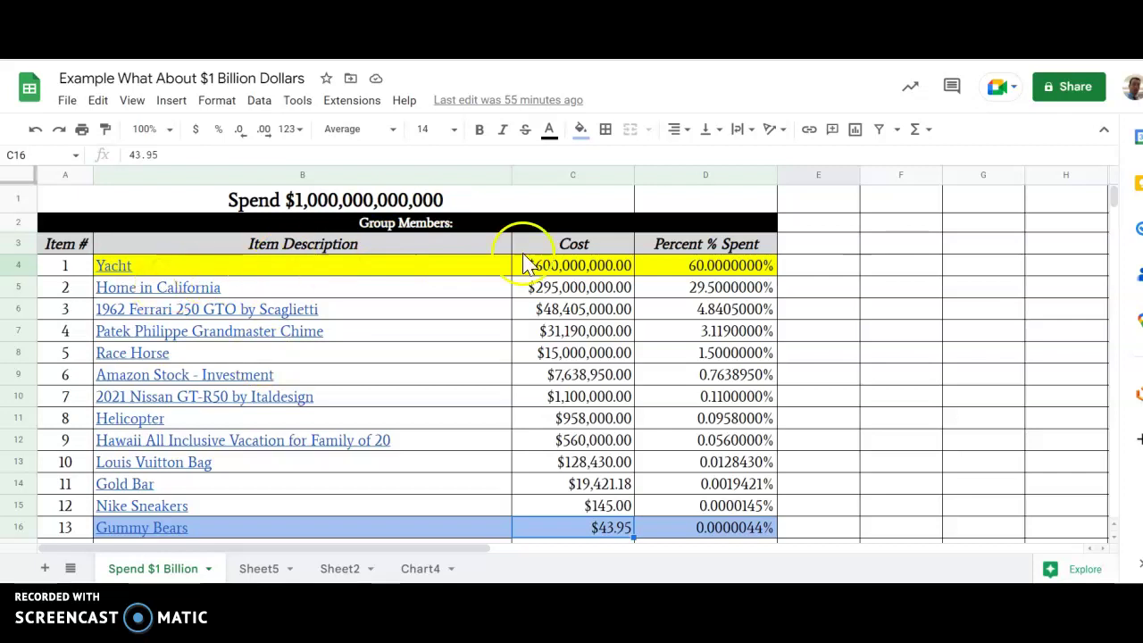
{"action": "left_click_drag", "start_coordinate": [1117, 198], "coordinate": [1117, 199]}
{"action": "scroll", "coordinate": [1116, 198], "scroll_direction": "down", "scroll_amount": 3}
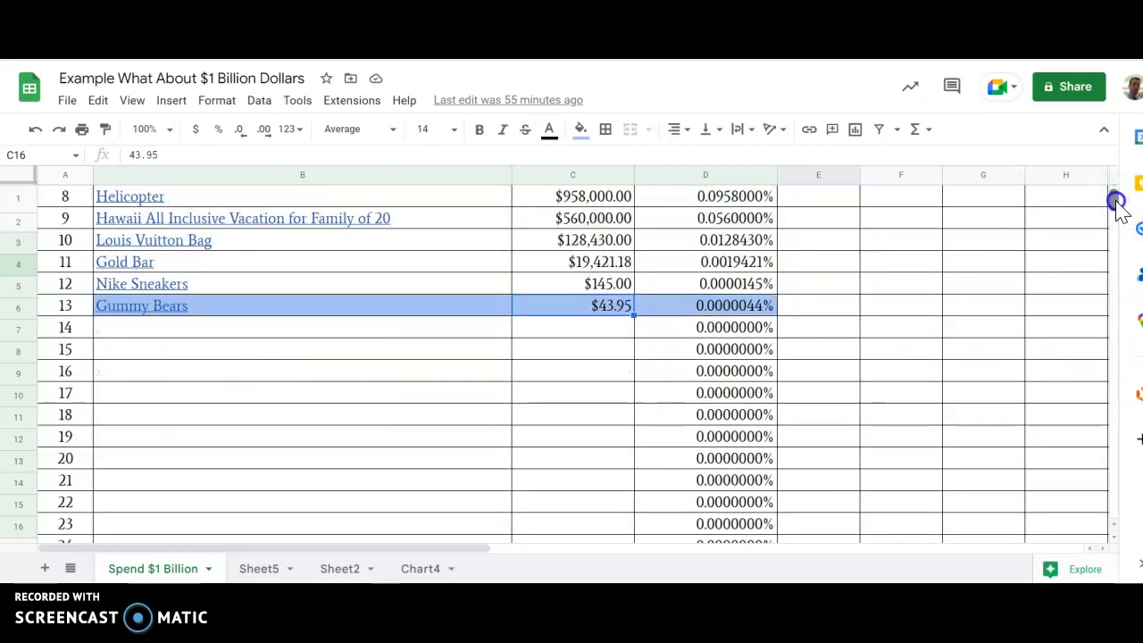
{"action": "scroll", "coordinate": [1118, 204], "scroll_direction": "down", "scroll_amount": 5}
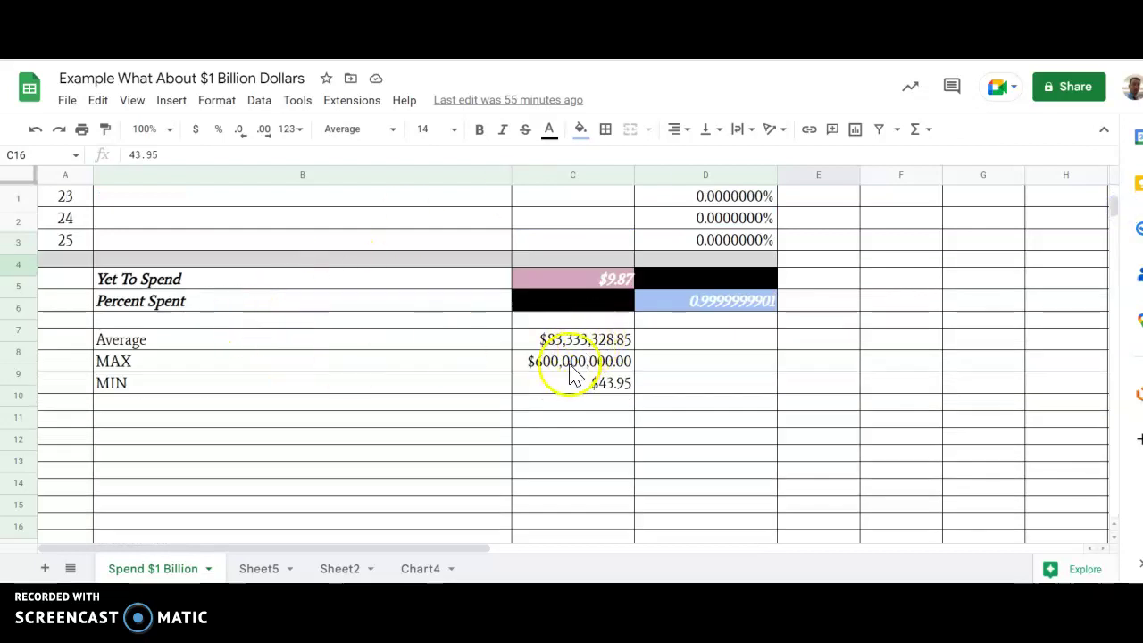
{"action": "left_click_drag", "start_coordinate": [1118, 219], "coordinate": [1116, 194]}
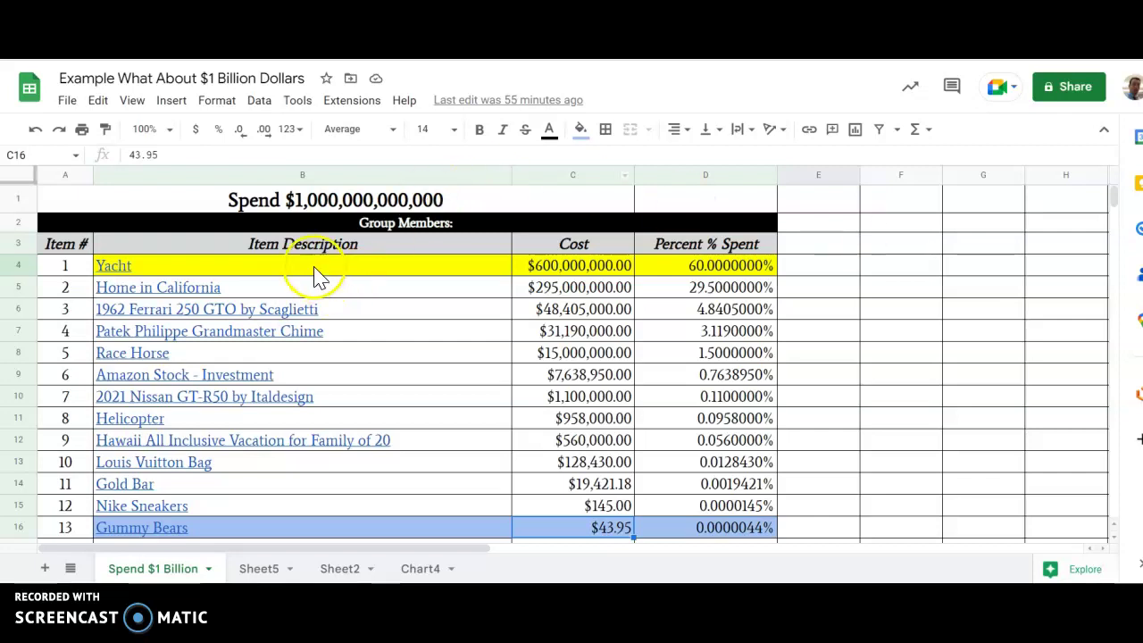
Step: Insert a chart from the first five item descriptions and their costs, cells B4:C8
{"action": "mouse_move", "coordinate": [317, 268]}
{"action": "left_click_drag", "start_coordinate": [320, 271], "coordinate": [565, 277]}
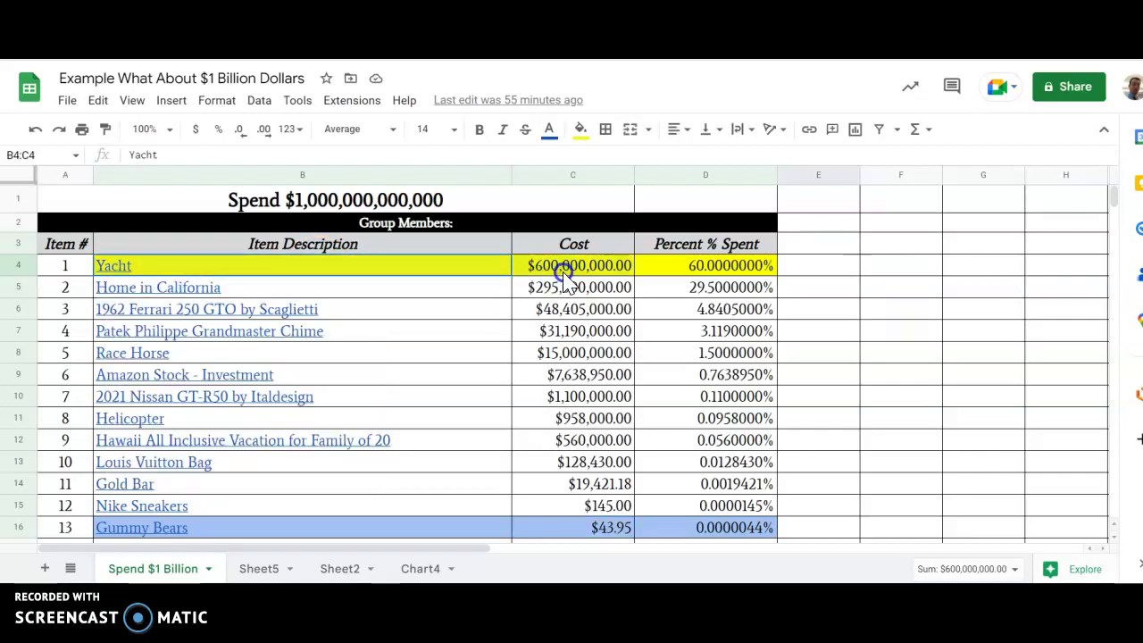
{"action": "left_click_drag", "start_coordinate": [564, 277], "coordinate": [556, 355]}
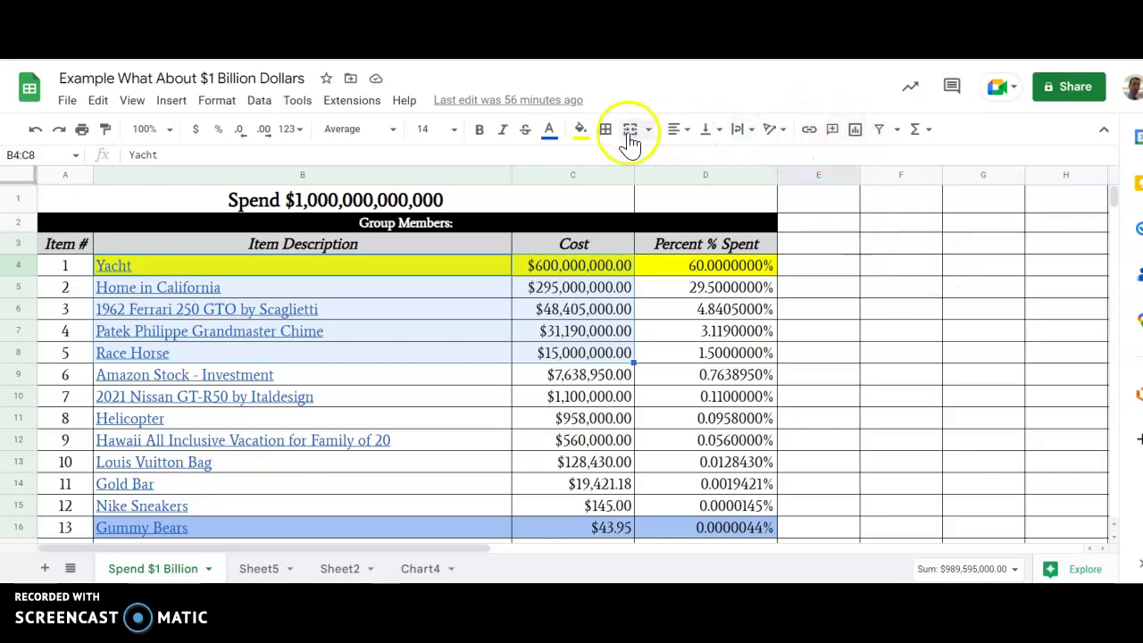
{"action": "left_click", "coordinate": [855, 132]}
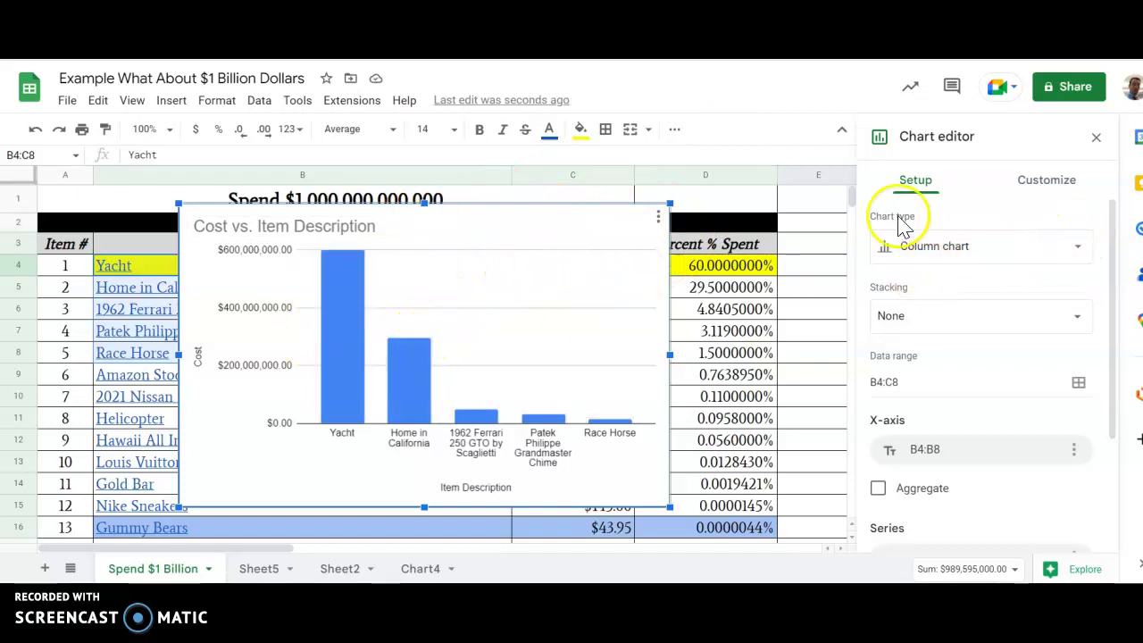
Step: Move the Cost vs. Item Description chart to its own sheet
{"action": "left_click", "coordinate": [1085, 249]}
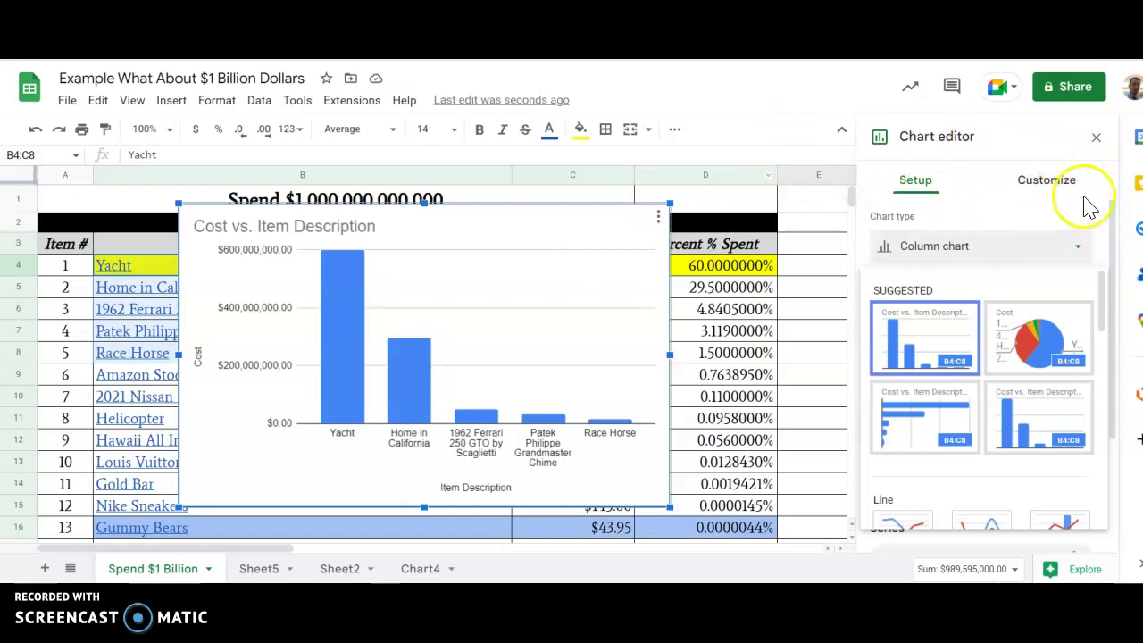
{"action": "left_click", "coordinate": [1050, 186]}
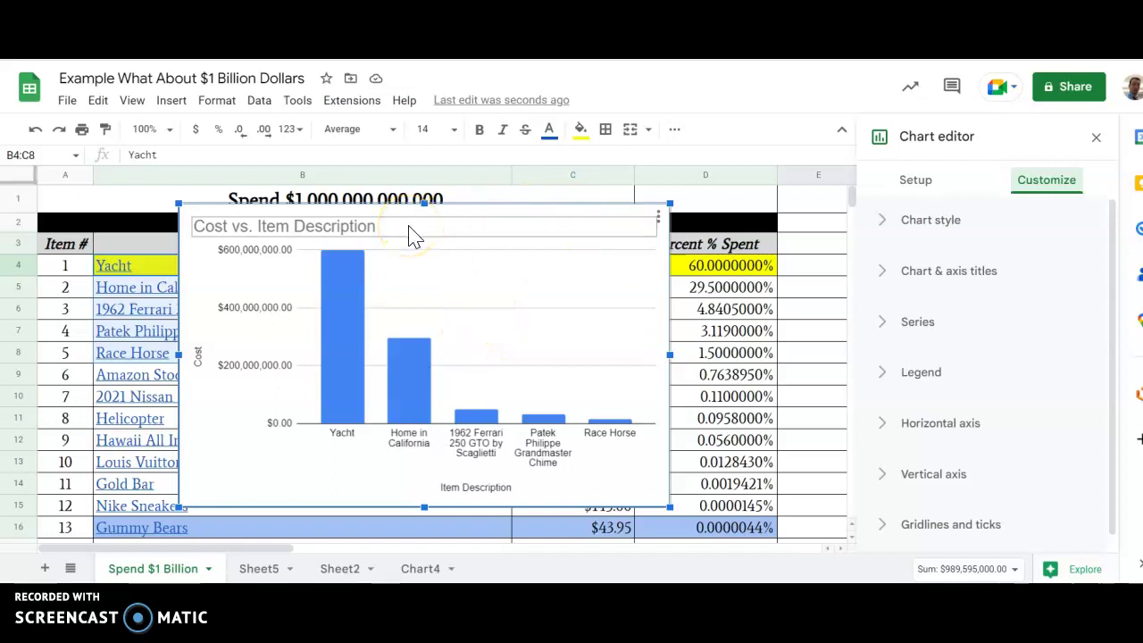
{"action": "left_click", "coordinate": [659, 220]}
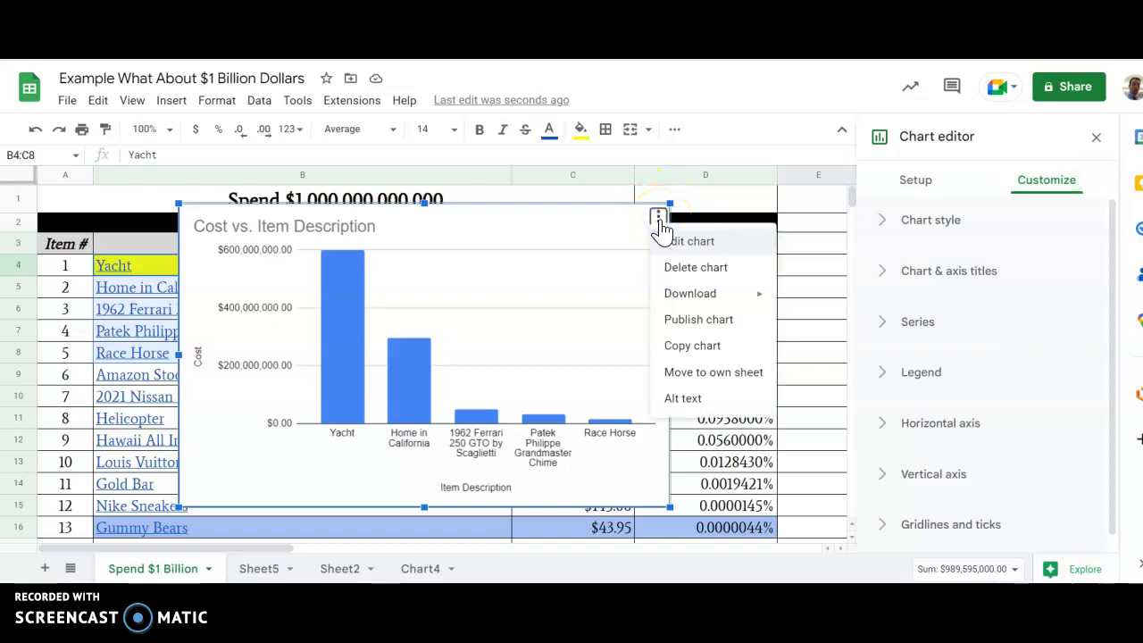
{"action": "left_click", "coordinate": [717, 374]}
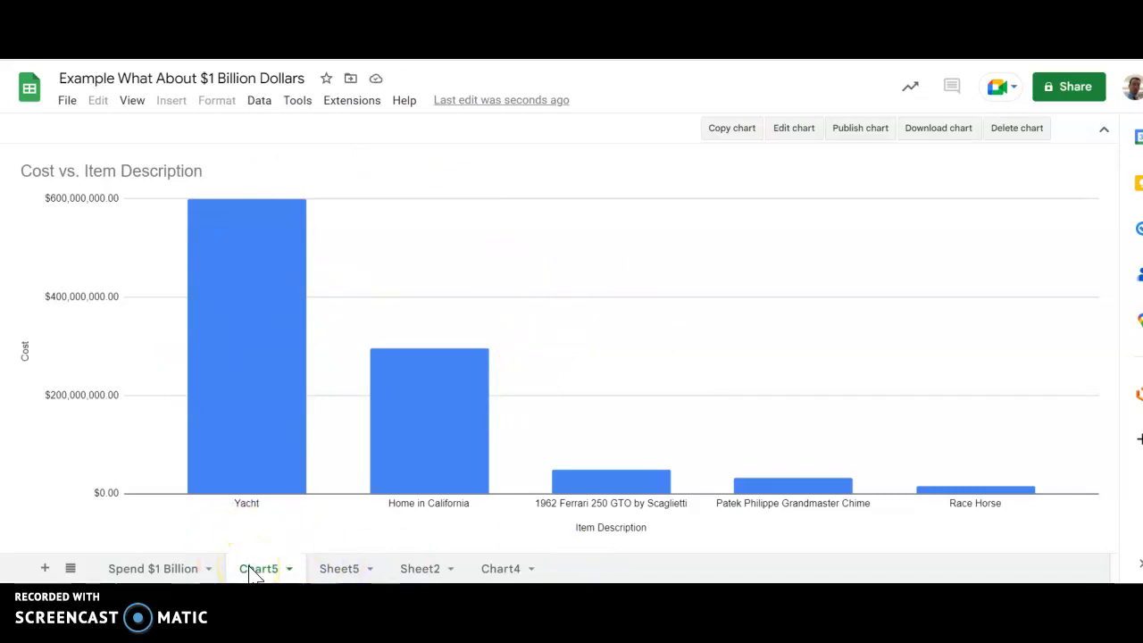
Step: Rename the new chart sheet as $1B Chart
{"action": "right_click", "coordinate": [384, 252]}
{"action": "left_click", "coordinate": [260, 573]}
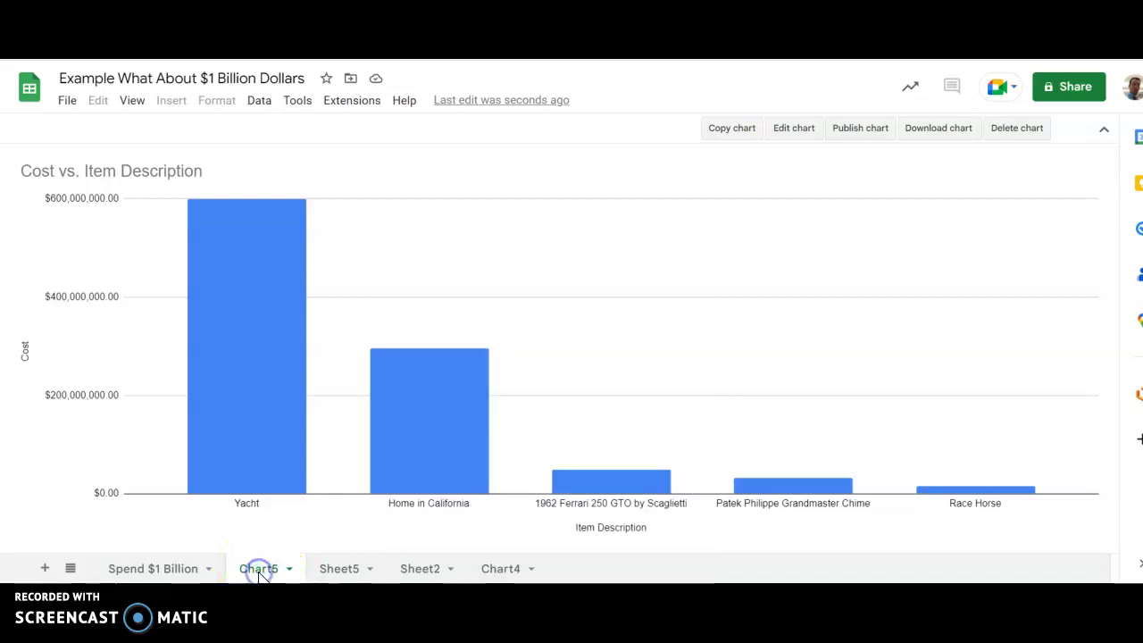
{"action": "right_click", "coordinate": [260, 576]}
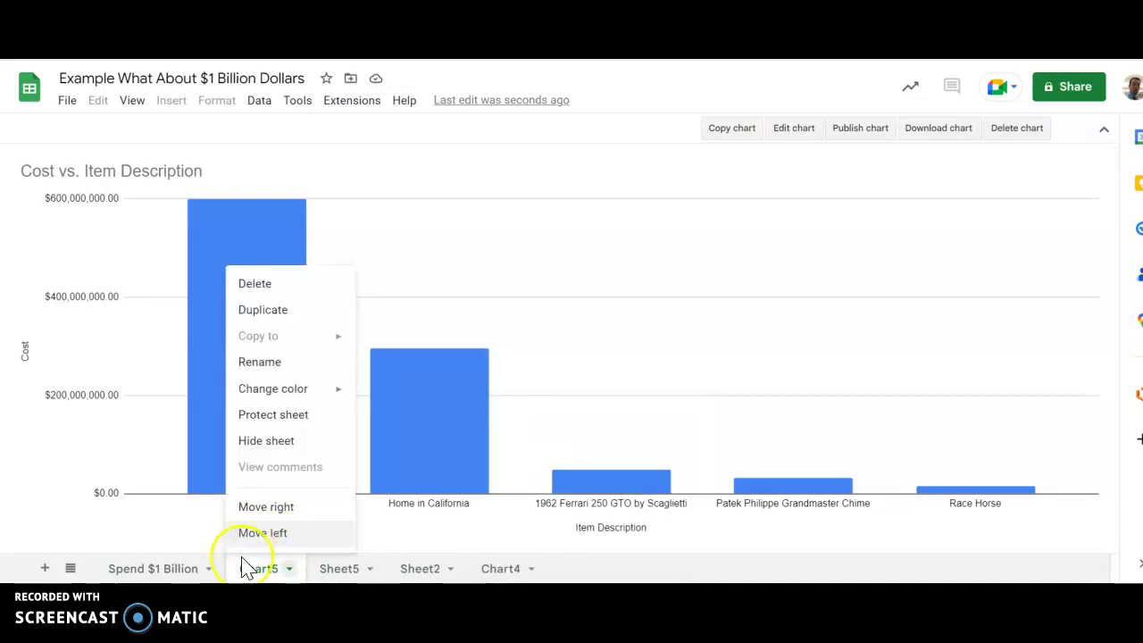
{"action": "left_click", "coordinate": [261, 365]}
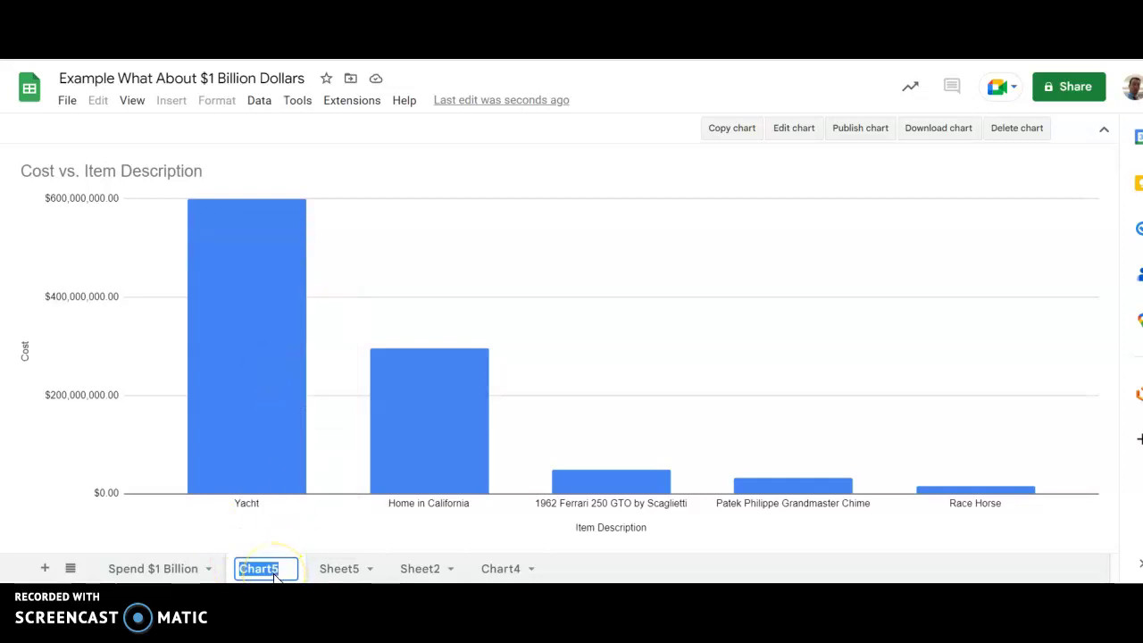
{"action": "type", "text": "$1"}
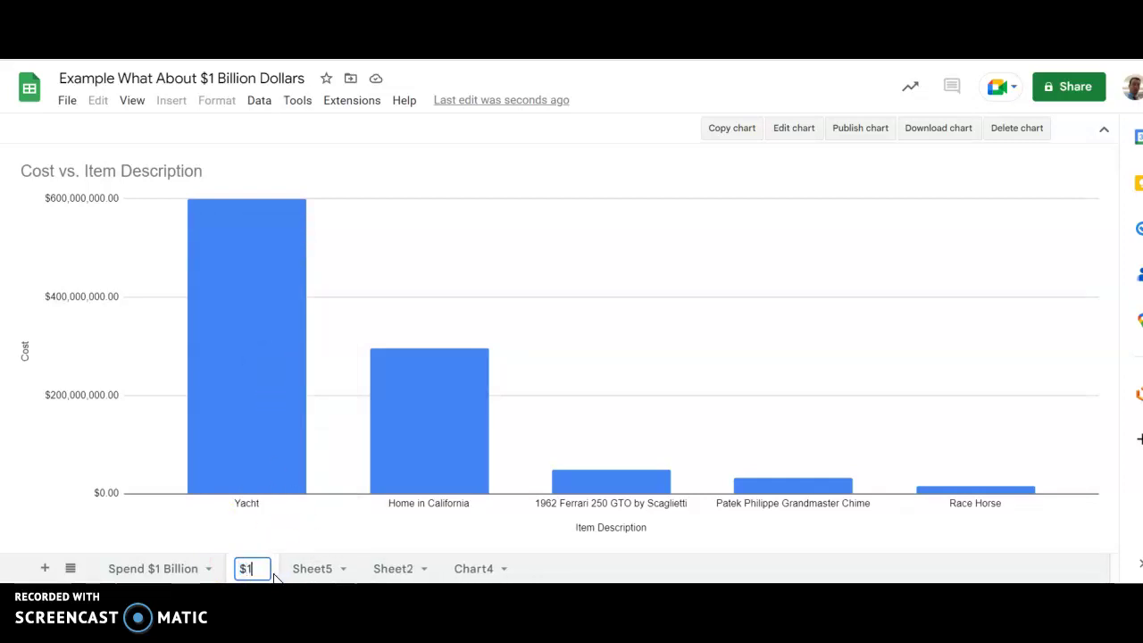
{"action": "type", "text": "B Chart"}
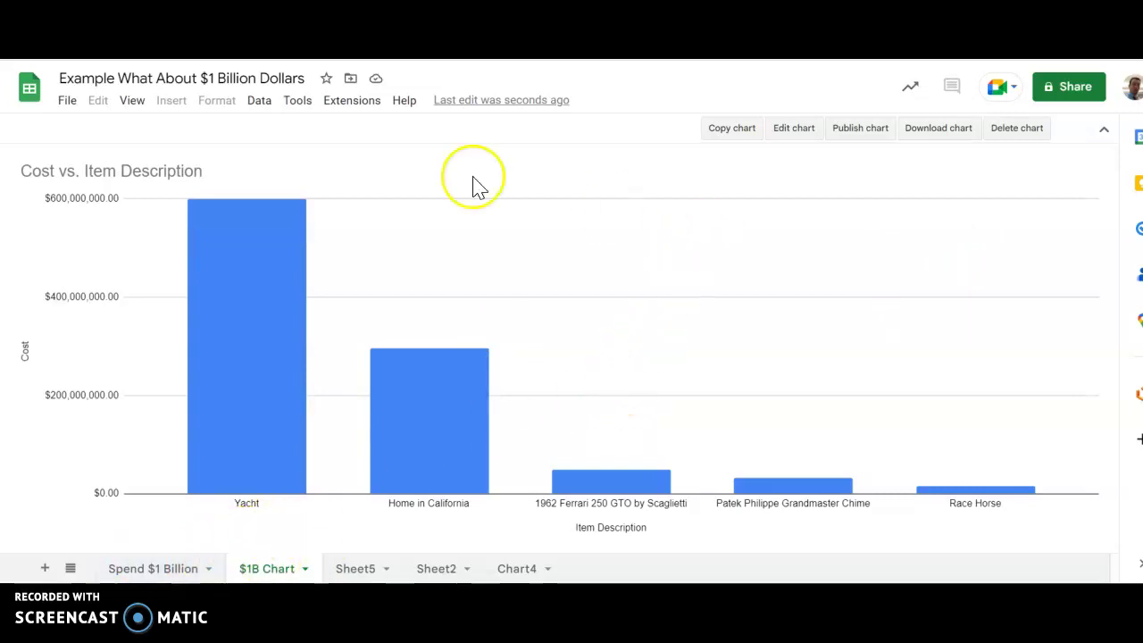
Step: Open the column chart on the $1B Chart sheet for editing and review the available chart types
{"action": "mouse_move", "coordinate": [196, 329]}
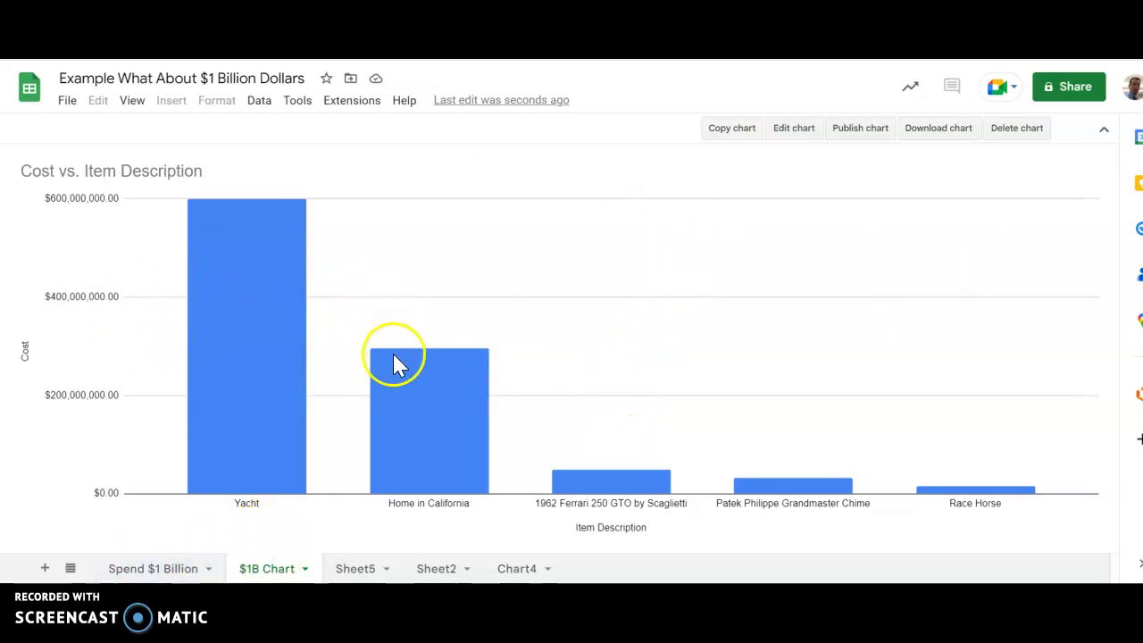
{"action": "left_click", "coordinate": [443, 436]}
{"action": "left_click", "coordinate": [794, 129]}
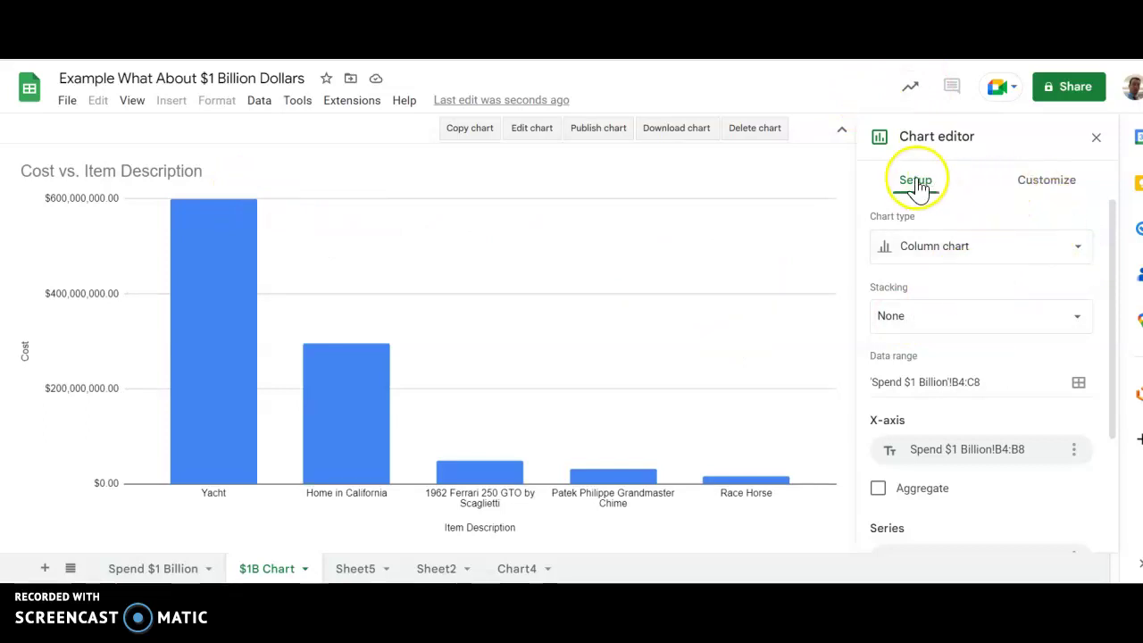
{"action": "left_click", "coordinate": [970, 257]}
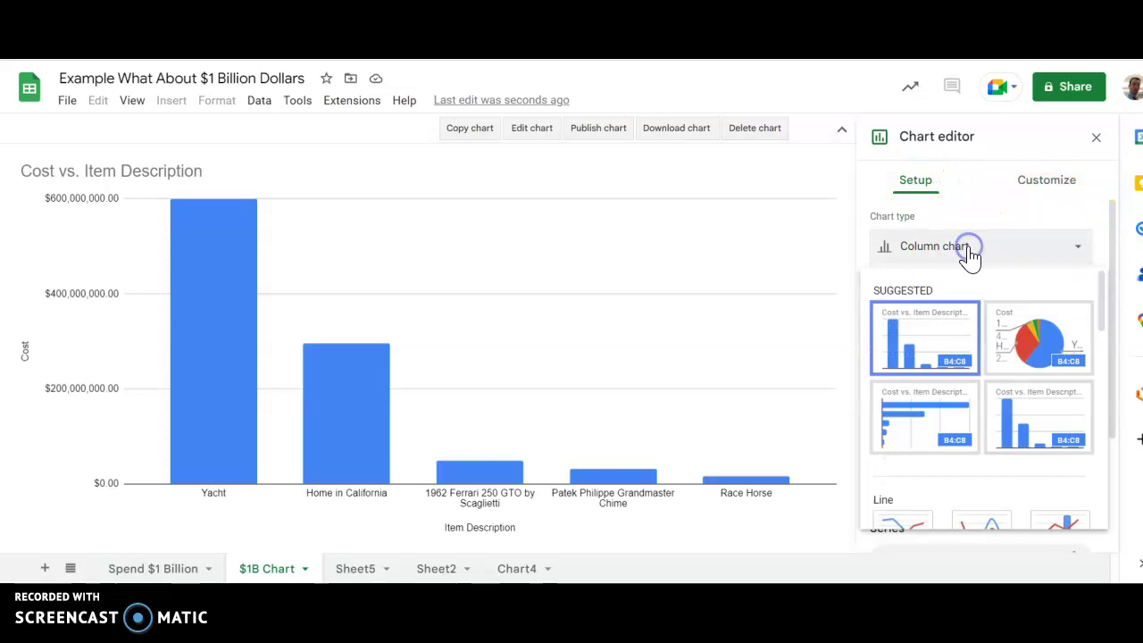
{"action": "left_click_drag", "start_coordinate": [1101, 284], "coordinate": [1101, 289]}
{"action": "mouse_move", "coordinate": [1113, 244]}
{"action": "left_mouse_down"}
{"action": "mouse_move", "coordinate": [1119, 316]}
{"action": "mouse_move", "coordinate": [1112, 262]}
{"action": "left_mouse_up"}
Step: Try the Standard and 100% stacking options on the column chart, and set stacking back to None
{"action": "left_click", "coordinate": [966, 291]}
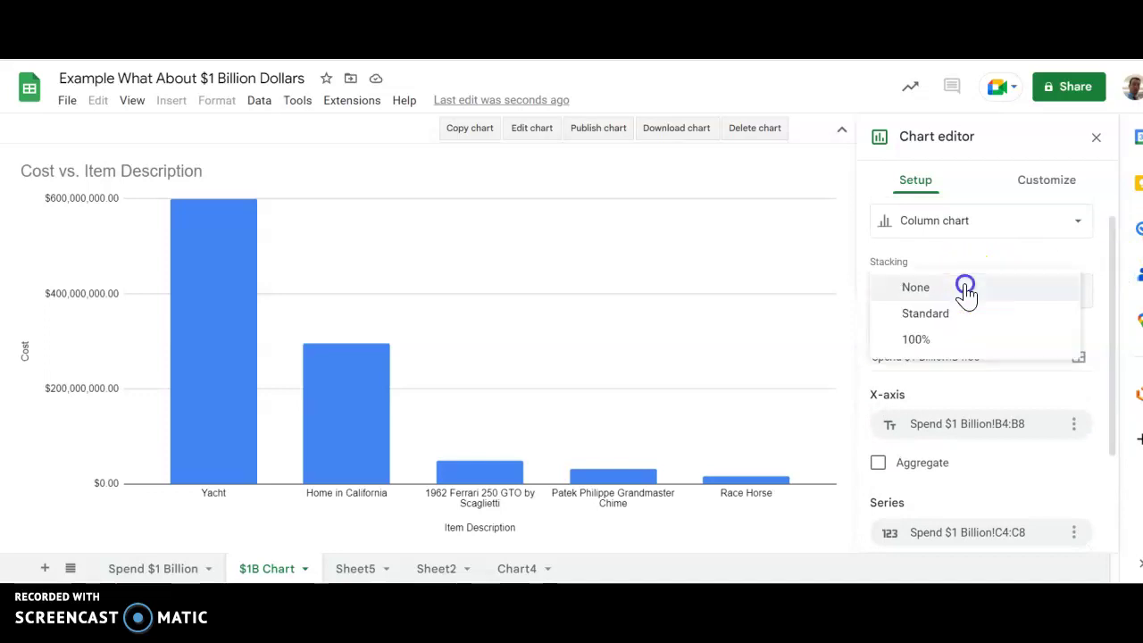
{"action": "left_click", "coordinate": [948, 320]}
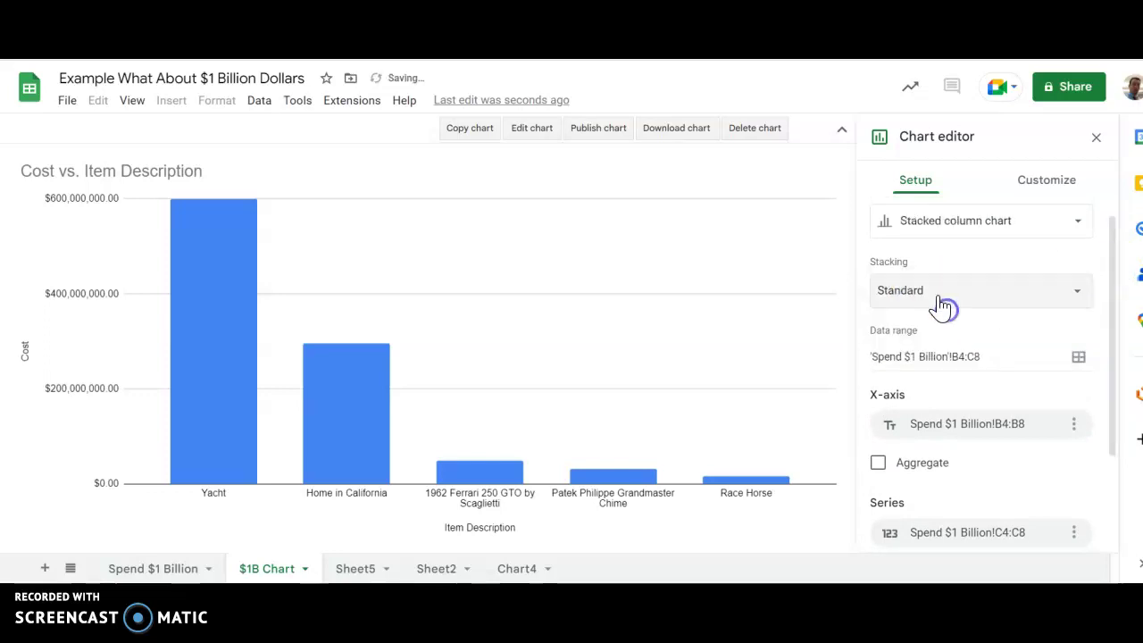
{"action": "left_click", "coordinate": [940, 290]}
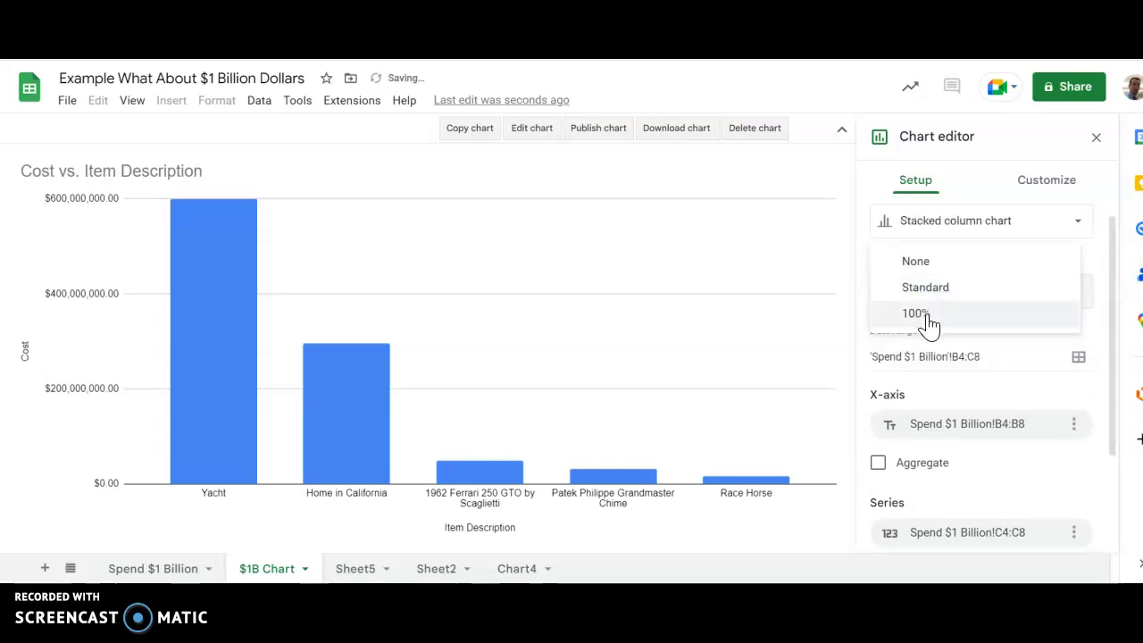
{"action": "left_click", "coordinate": [928, 317]}
{"action": "left_click", "coordinate": [1054, 295]}
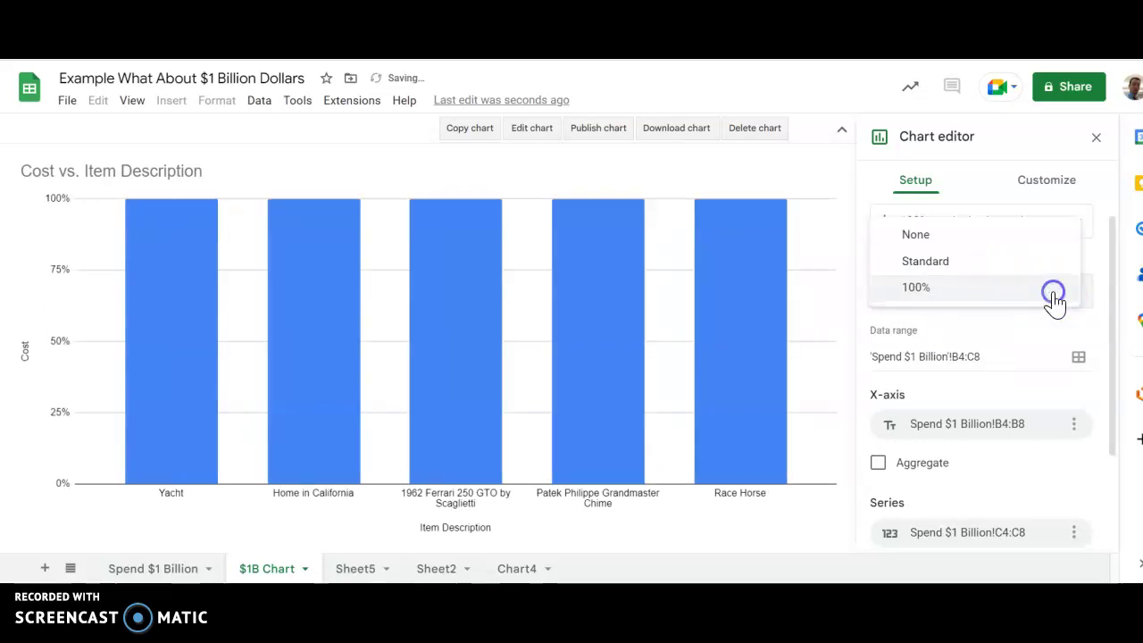
{"action": "left_click", "coordinate": [976, 241]}
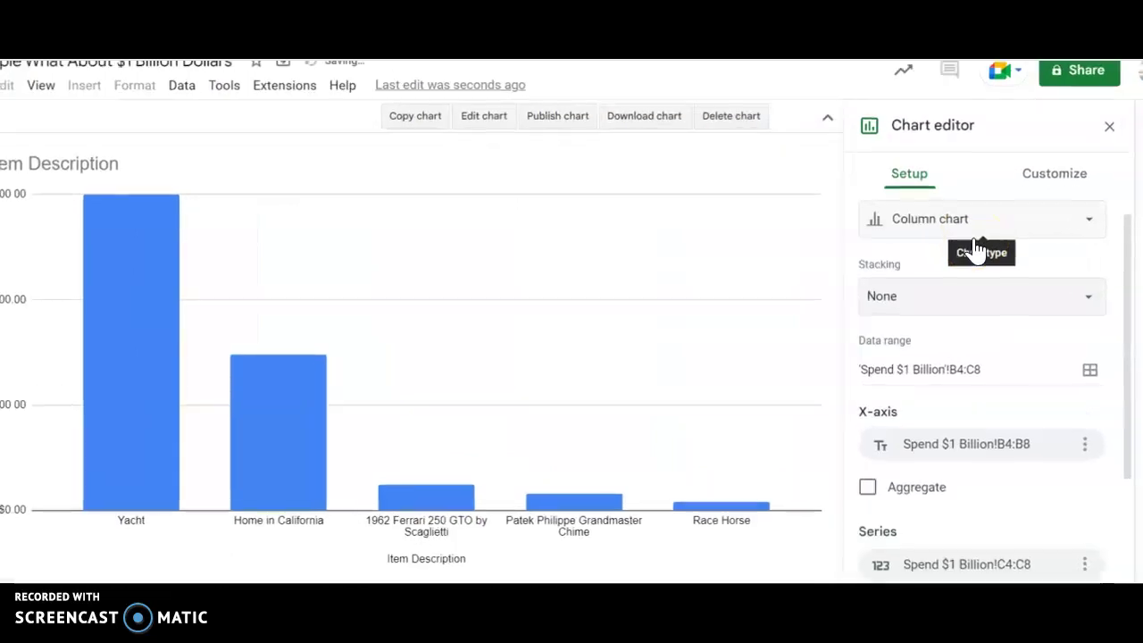
{"action": "left_click", "coordinate": [974, 237]}
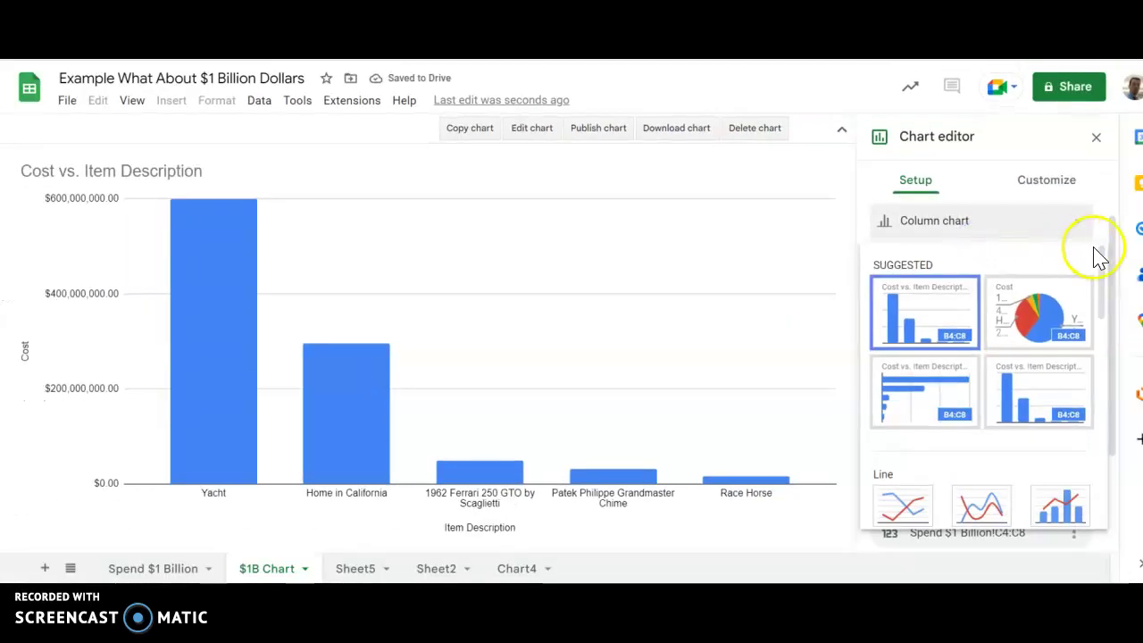
{"action": "left_click", "coordinate": [1121, 253]}
{"action": "left_click_drag", "start_coordinate": [1113, 235], "coordinate": [1113, 273]}
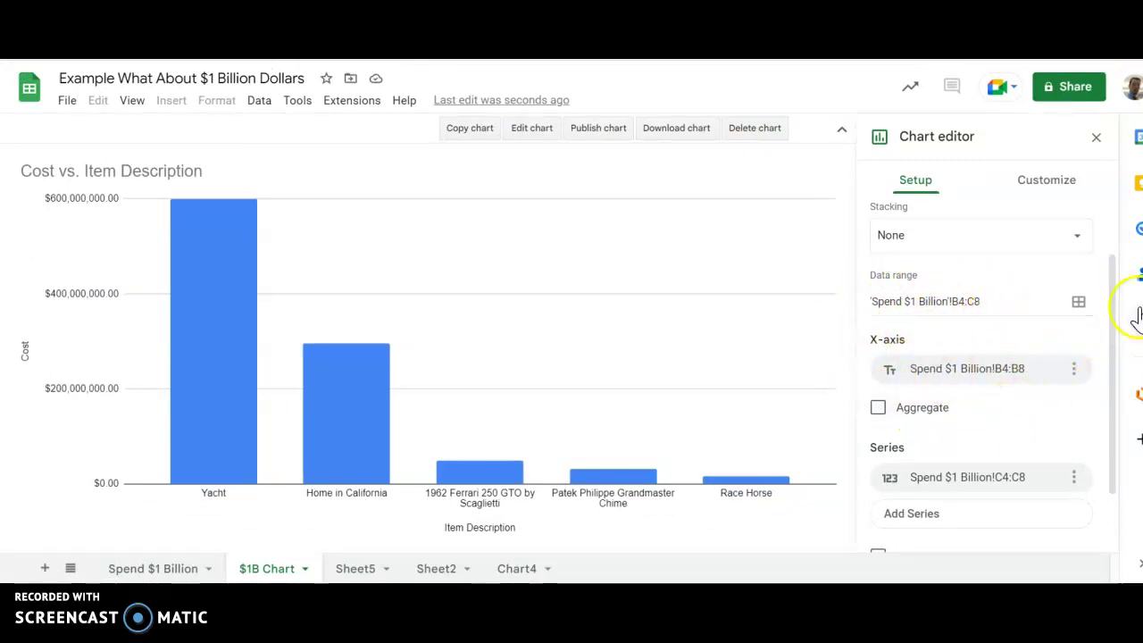
{"action": "left_click_drag", "start_coordinate": [1114, 291], "coordinate": [1113, 217]}
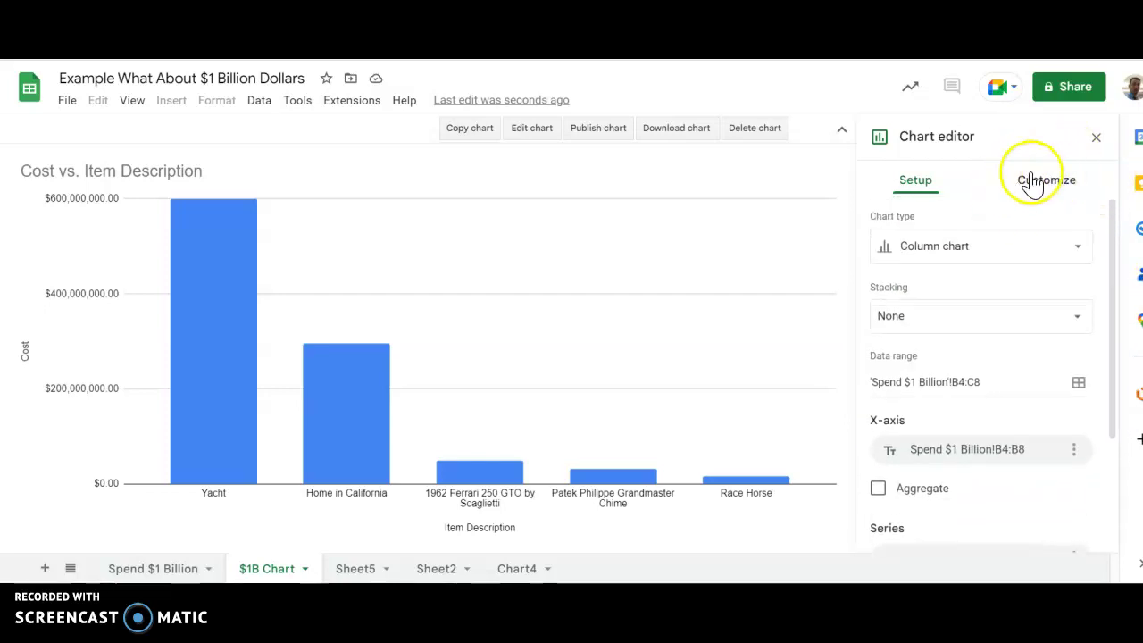
Step: Set the chart's background color to black and its font to Comic Sans
{"action": "left_click", "coordinate": [1033, 184]}
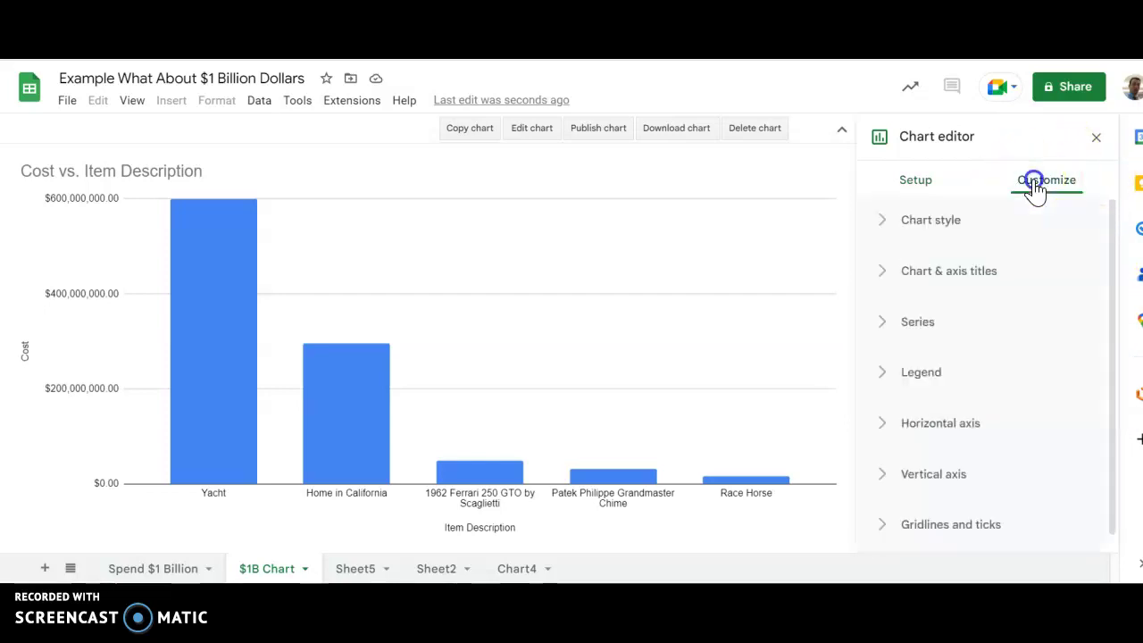
{"action": "left_click", "coordinate": [902, 226]}
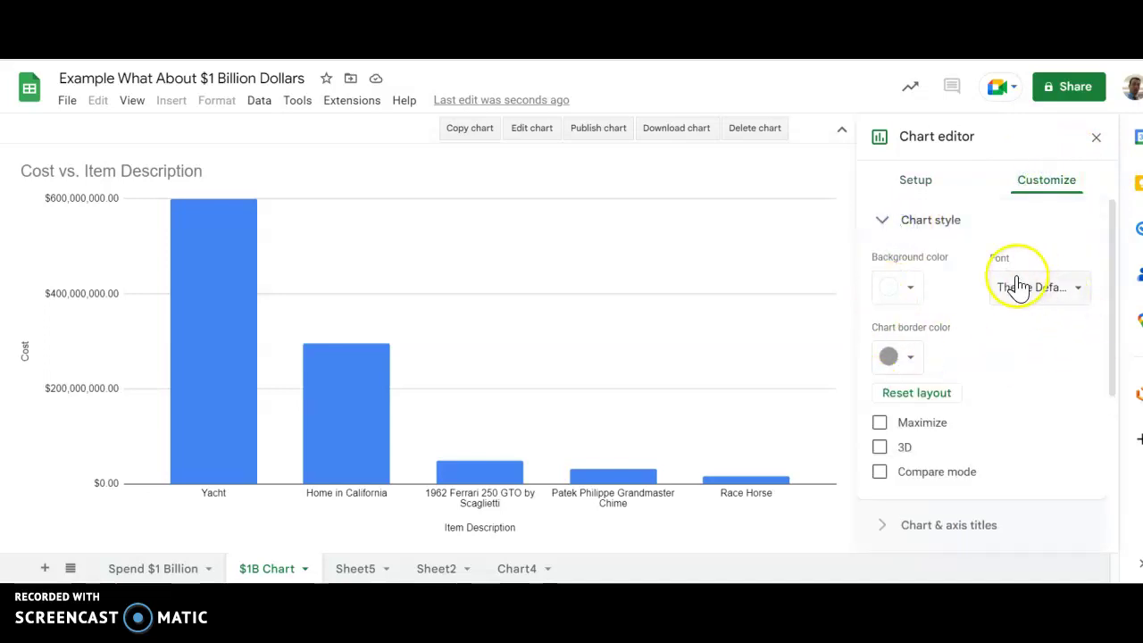
{"action": "left_click", "coordinate": [910, 287]}
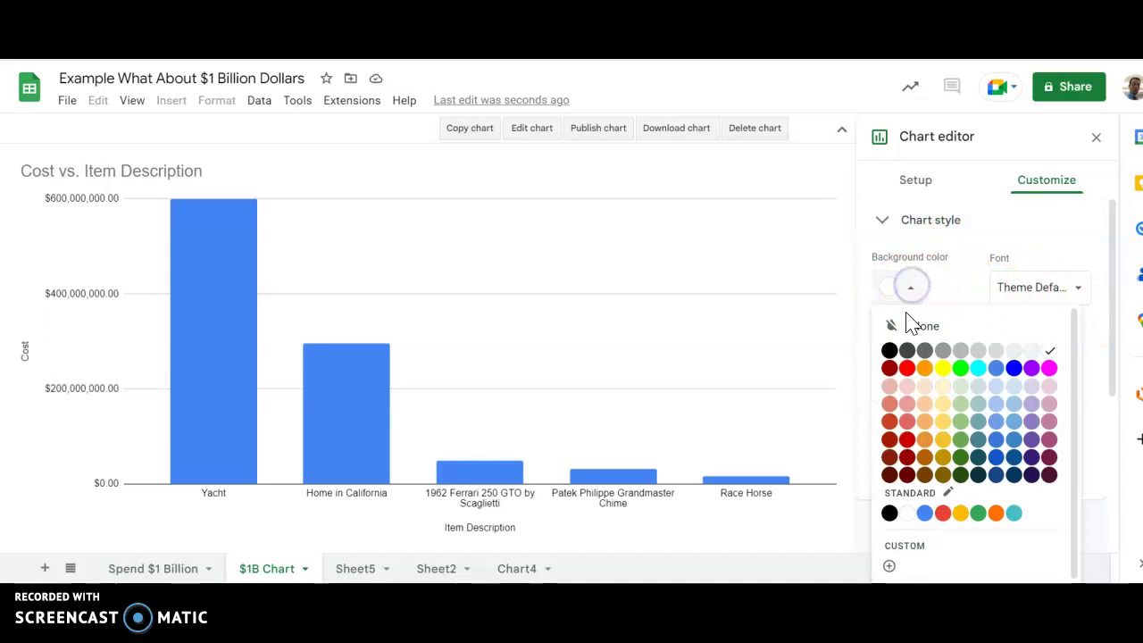
{"action": "left_click", "coordinate": [889, 351]}
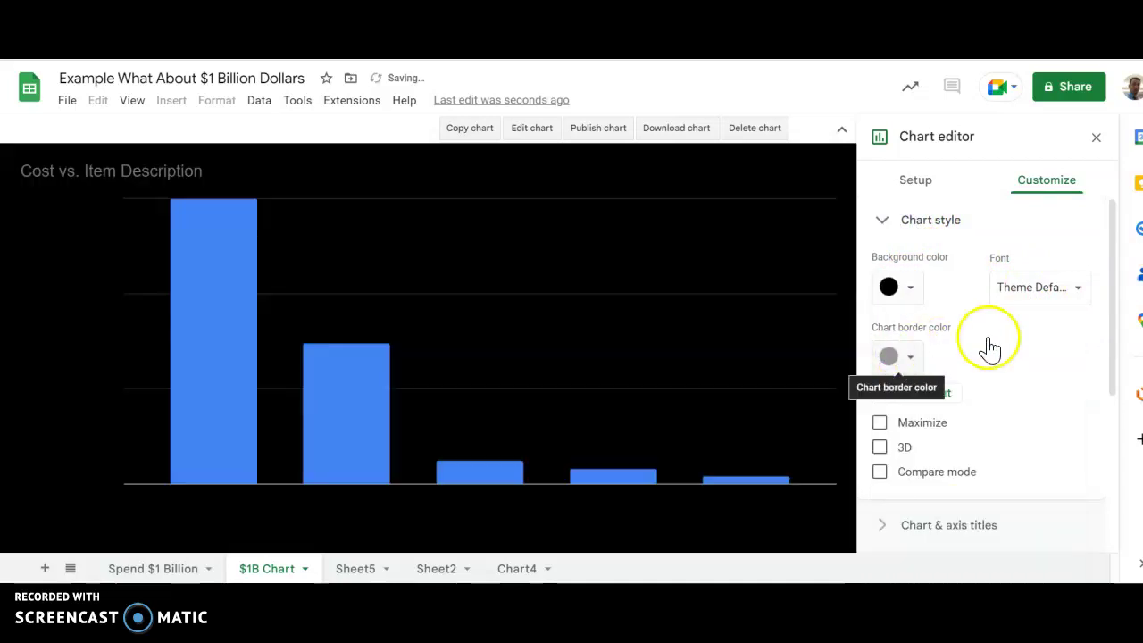
{"action": "left_click", "coordinate": [1067, 299]}
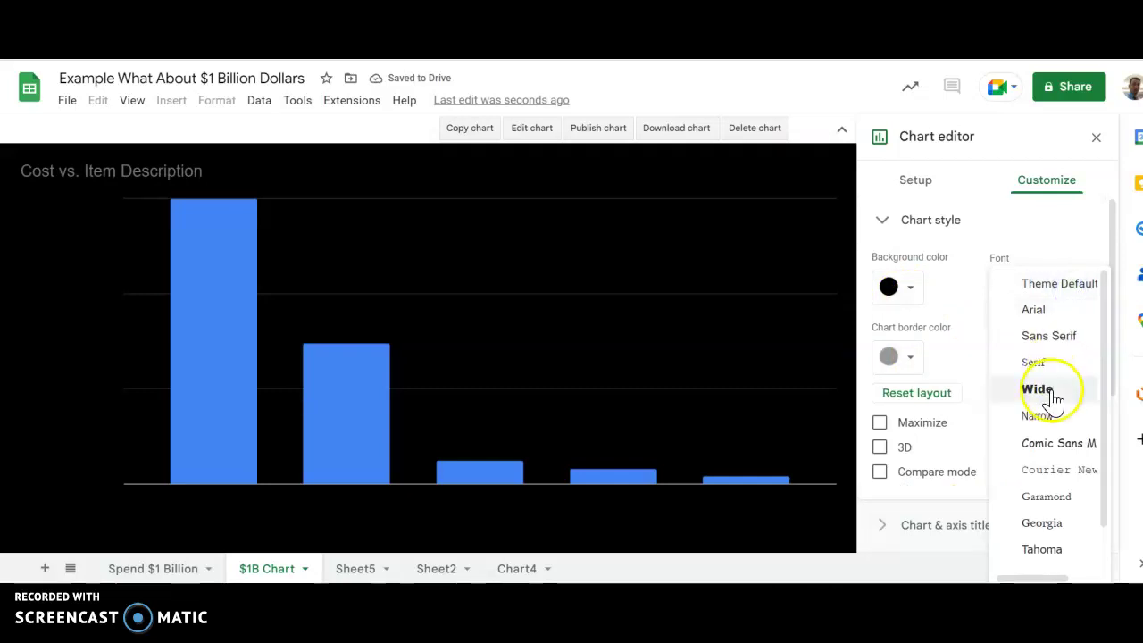
{"action": "left_click", "coordinate": [1046, 444]}
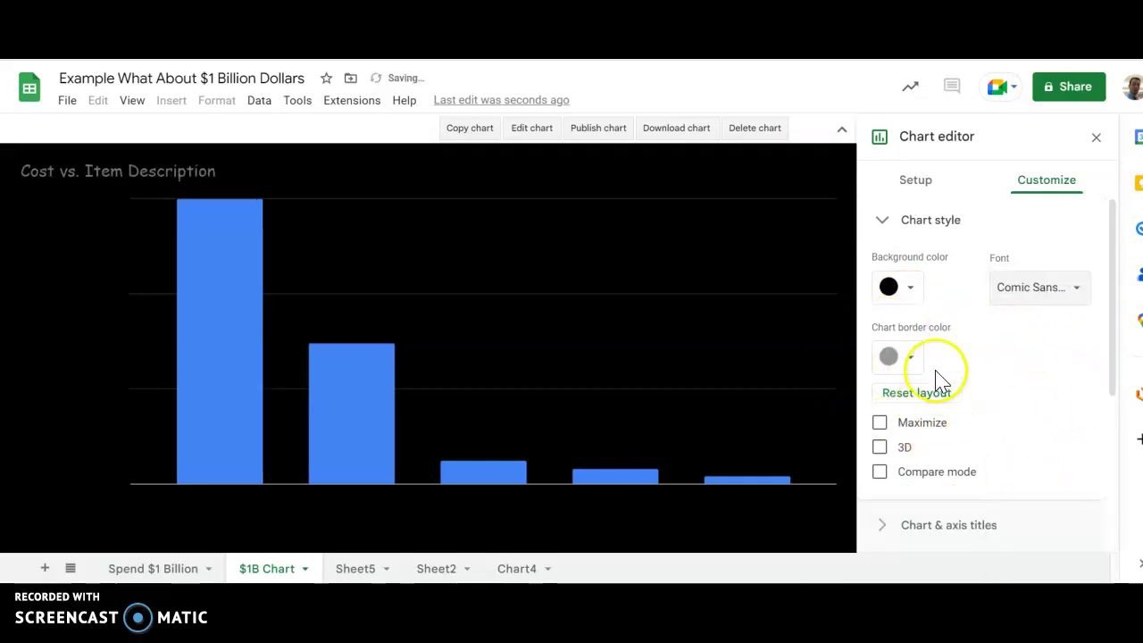
Step: Set the chart border color to yellow
{"action": "left_click", "coordinate": [913, 362]}
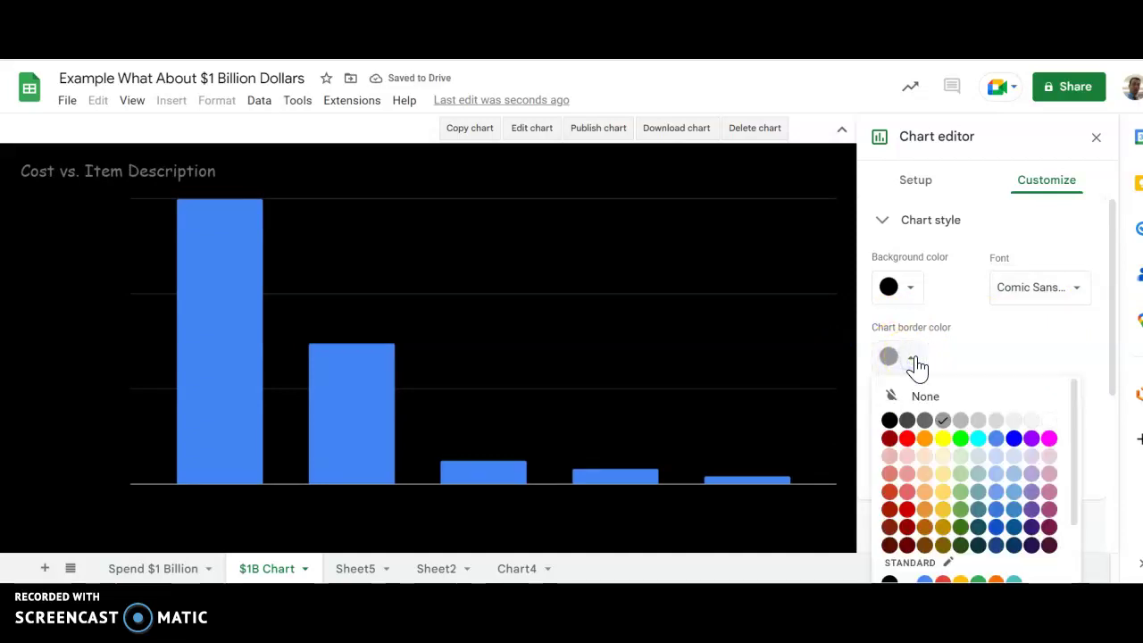
{"action": "left_click", "coordinate": [945, 437]}
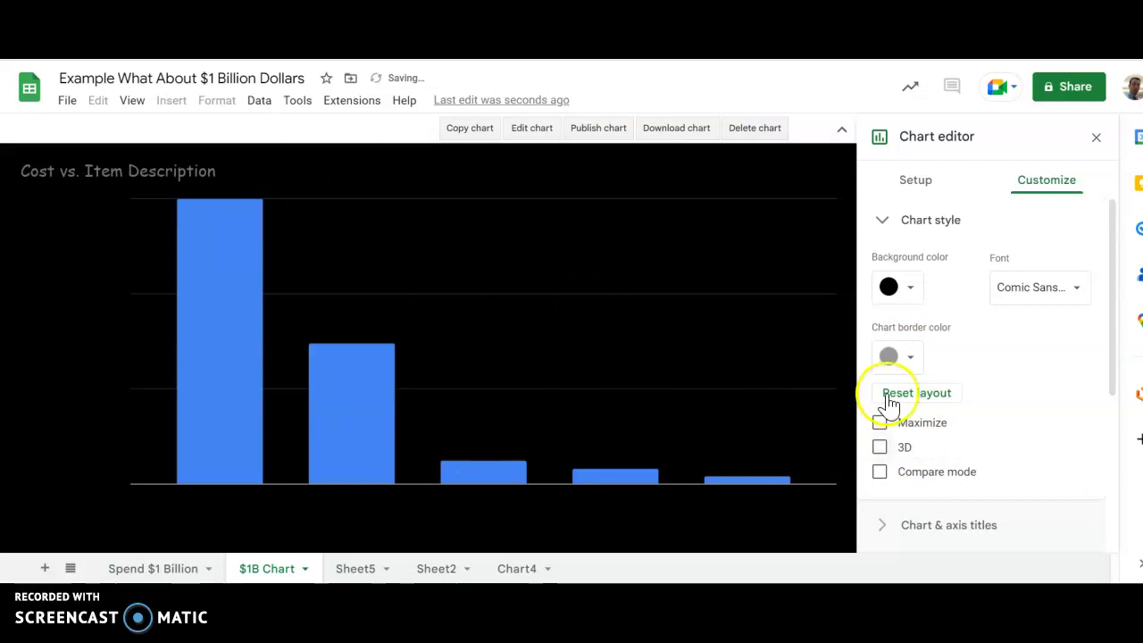
{"action": "left_click", "coordinate": [897, 357]}
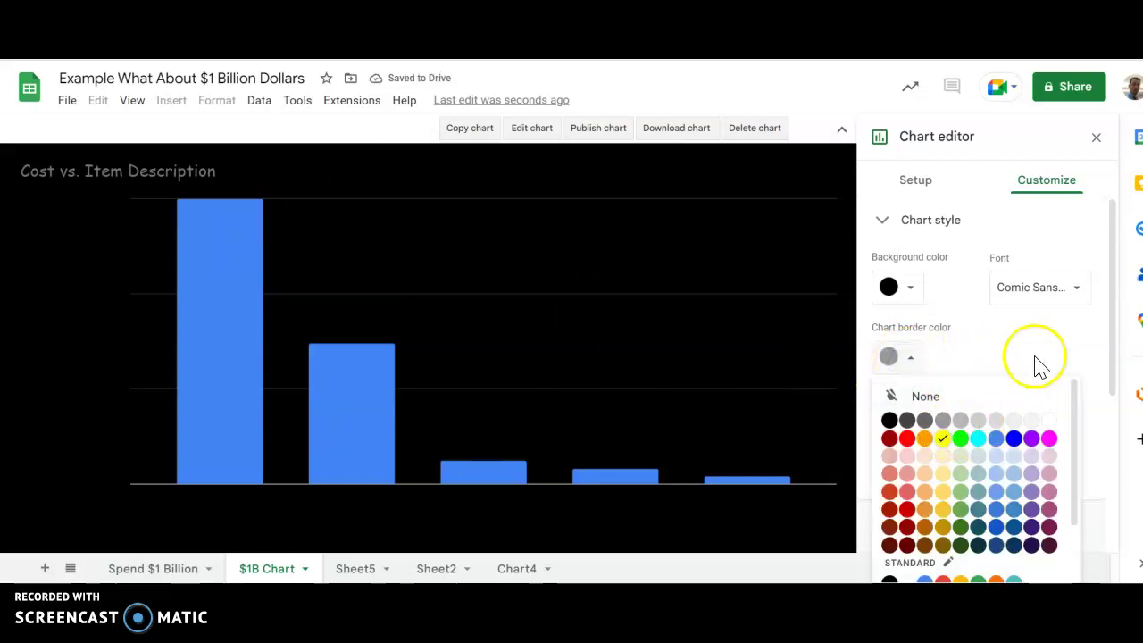
Step: Try the Maximize option on the column chart, and turn it off again
{"action": "left_click", "coordinate": [1003, 357]}
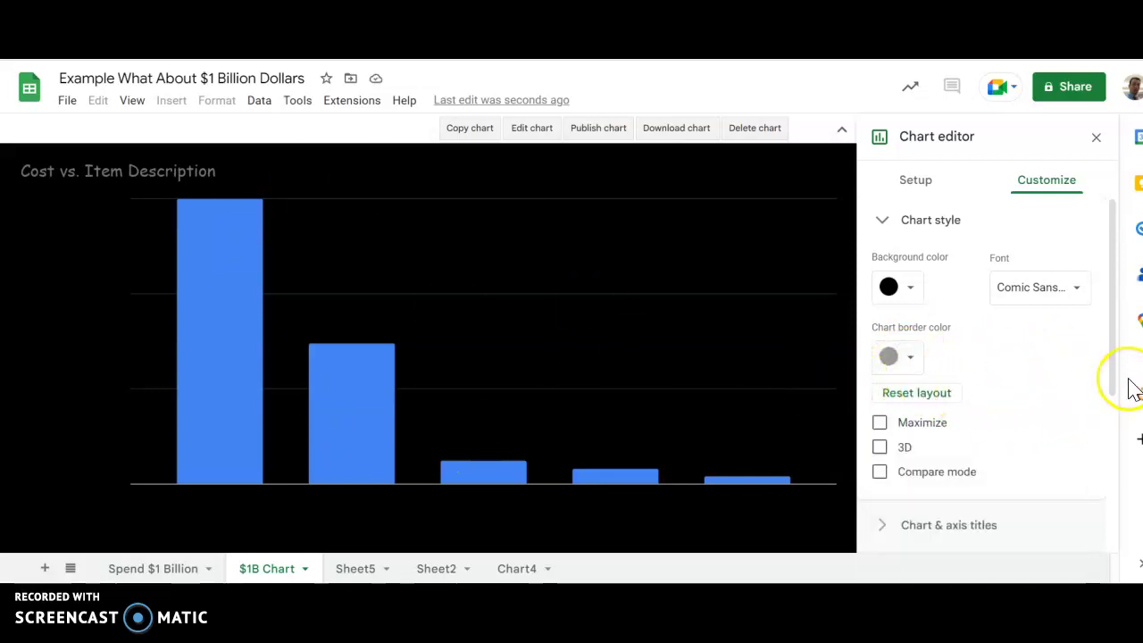
{"action": "scroll", "coordinate": [1112, 375], "scroll_direction": "down", "scroll_amount": 2}
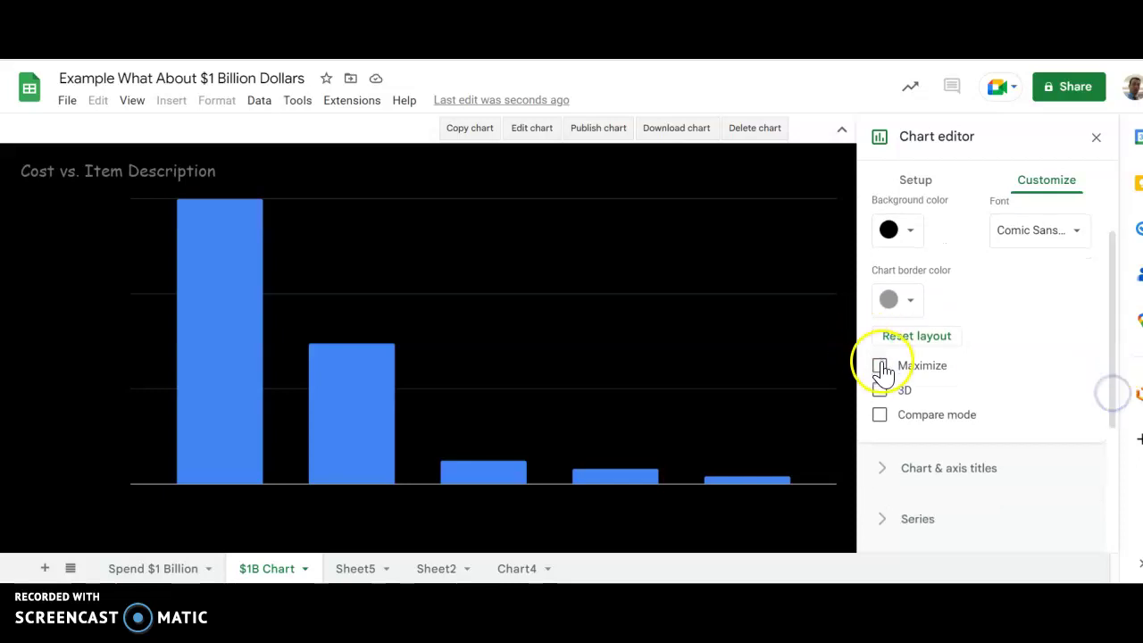
{"action": "left_click", "coordinate": [880, 366]}
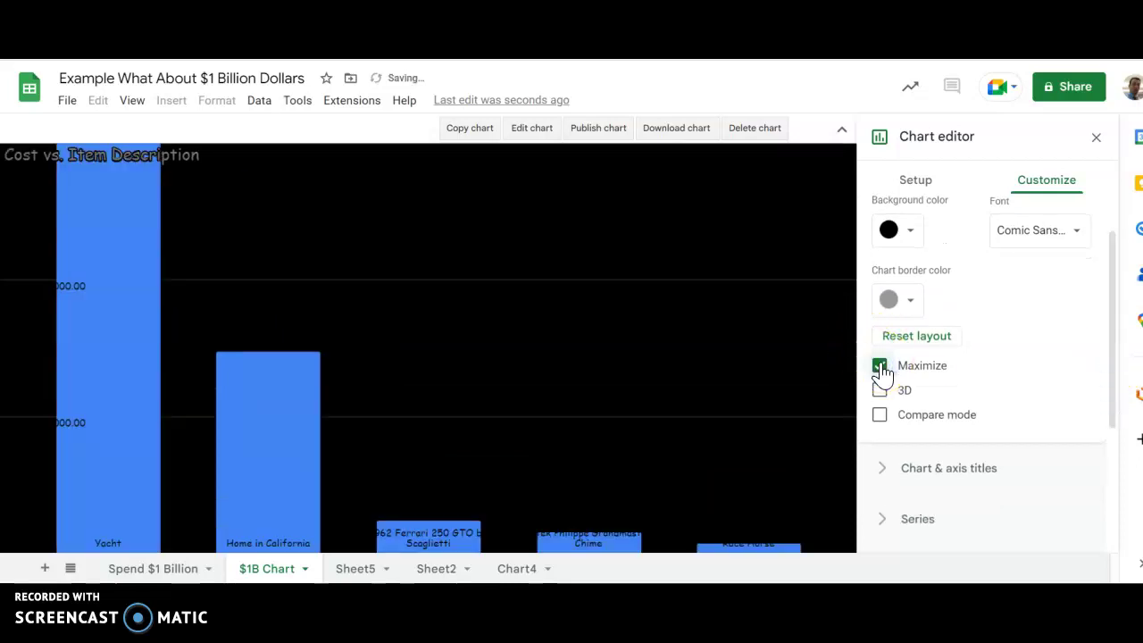
{"action": "left_click", "coordinate": [880, 366]}
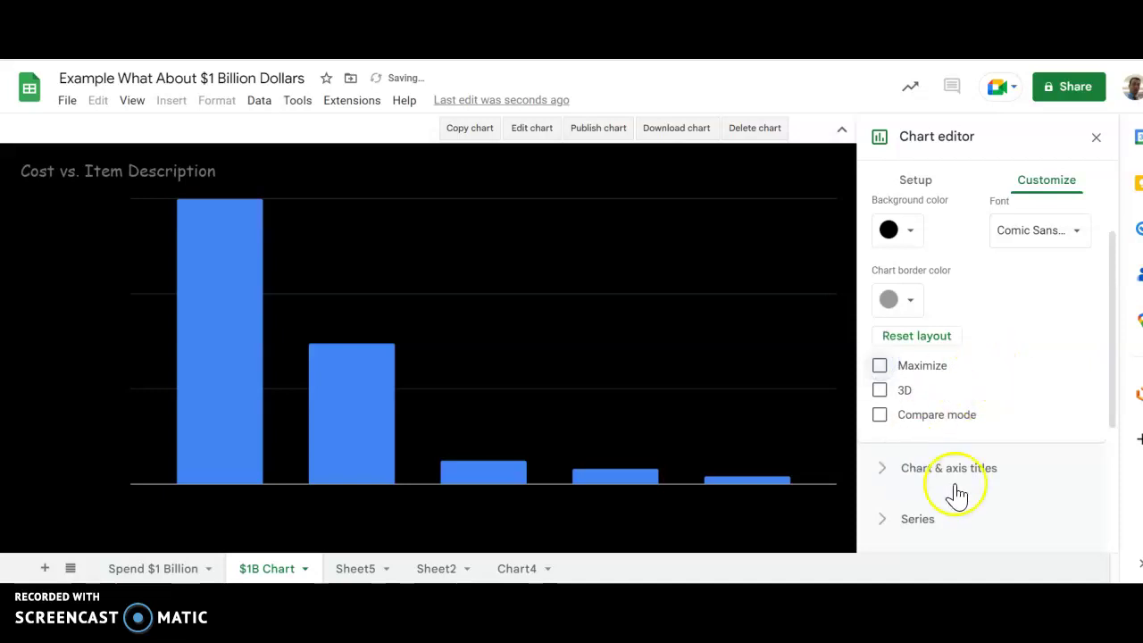
Step: Format the chart title with white text, bold it and align it to the center
{"action": "left_click", "coordinate": [1085, 480]}
{"action": "left_click_drag", "start_coordinate": [1116, 356], "coordinate": [1113, 409]}
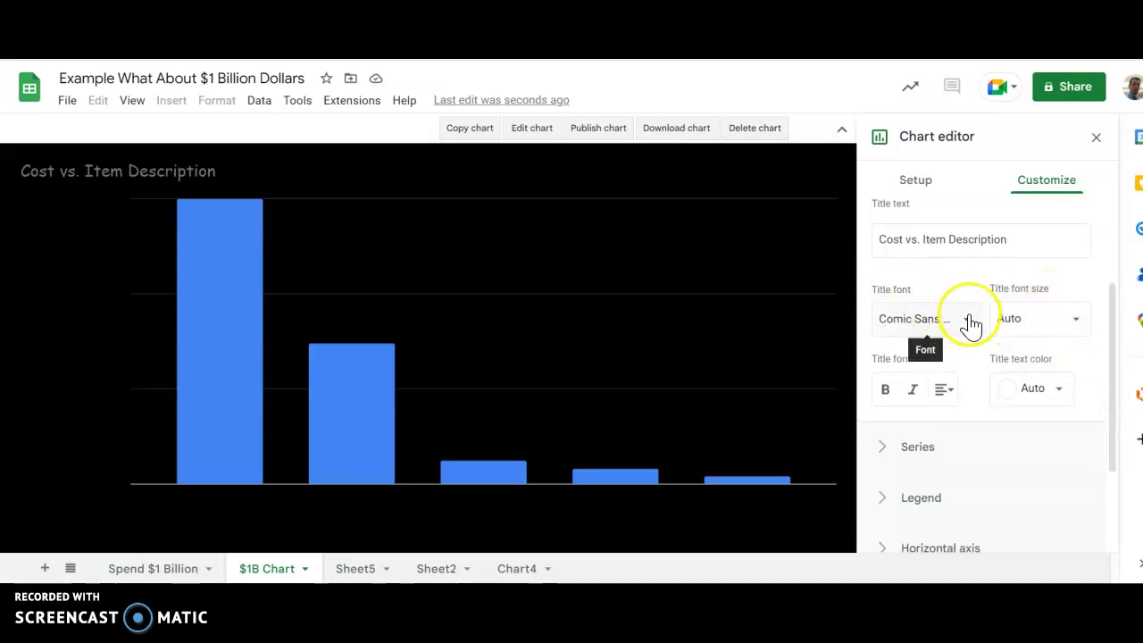
{"action": "left_click", "coordinate": [1019, 391]}
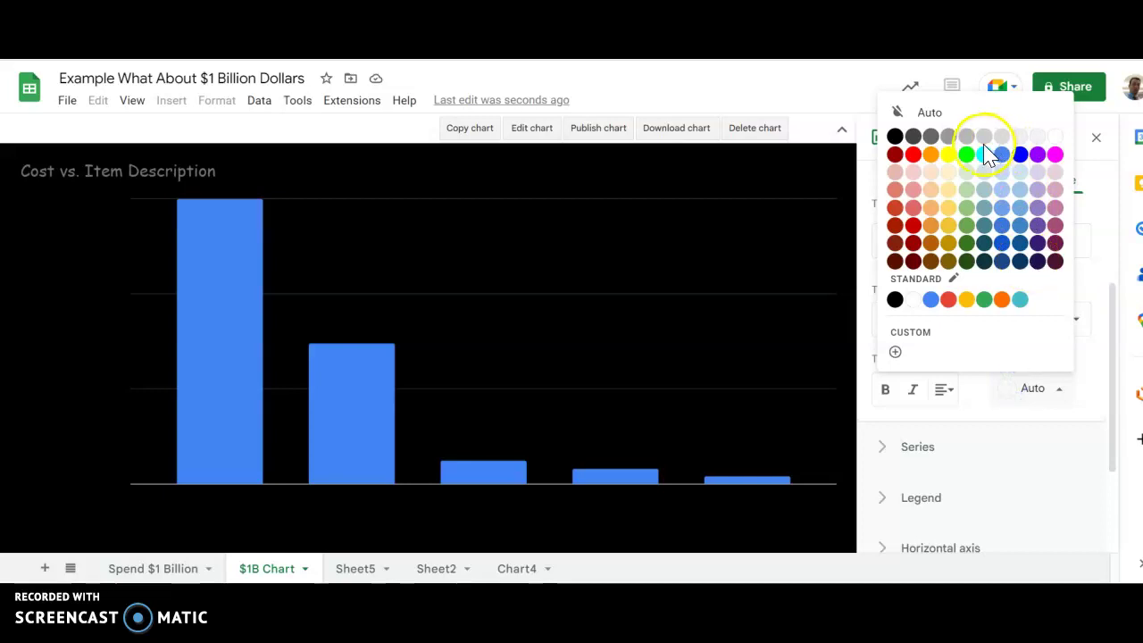
{"action": "left_click", "coordinate": [1056, 138]}
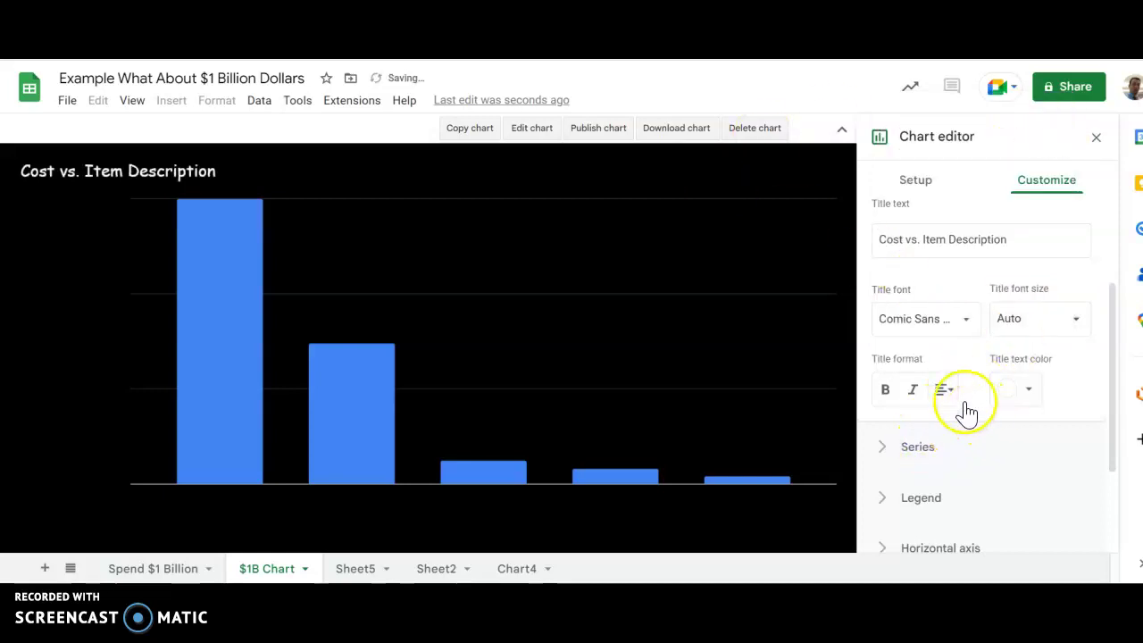
{"action": "left_click", "coordinate": [885, 393]}
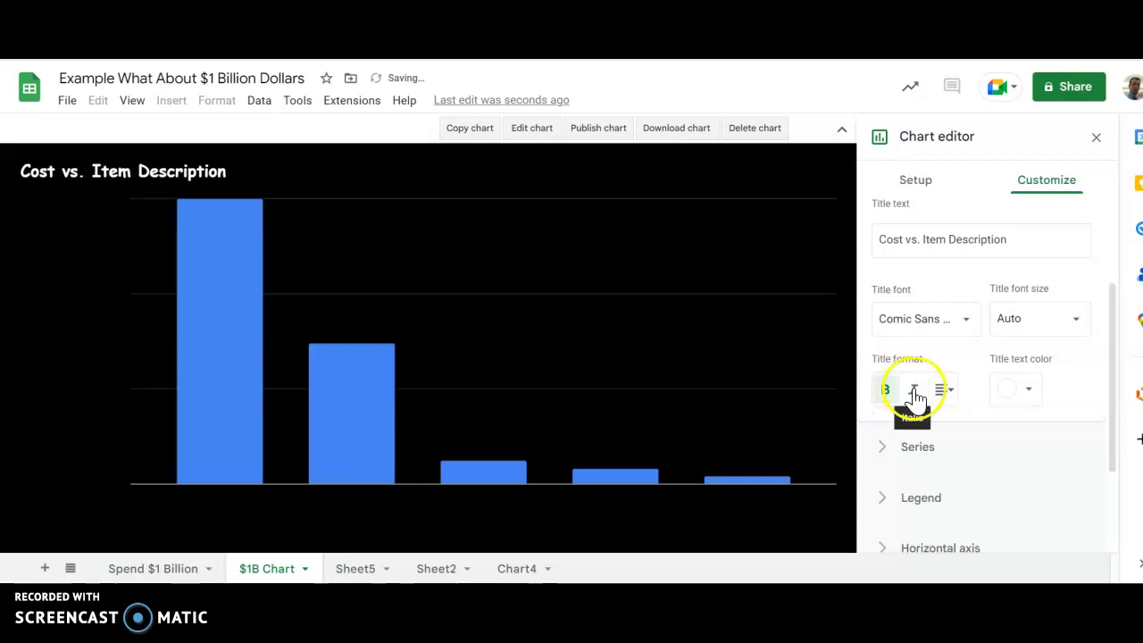
{"action": "left_click", "coordinate": [945, 389]}
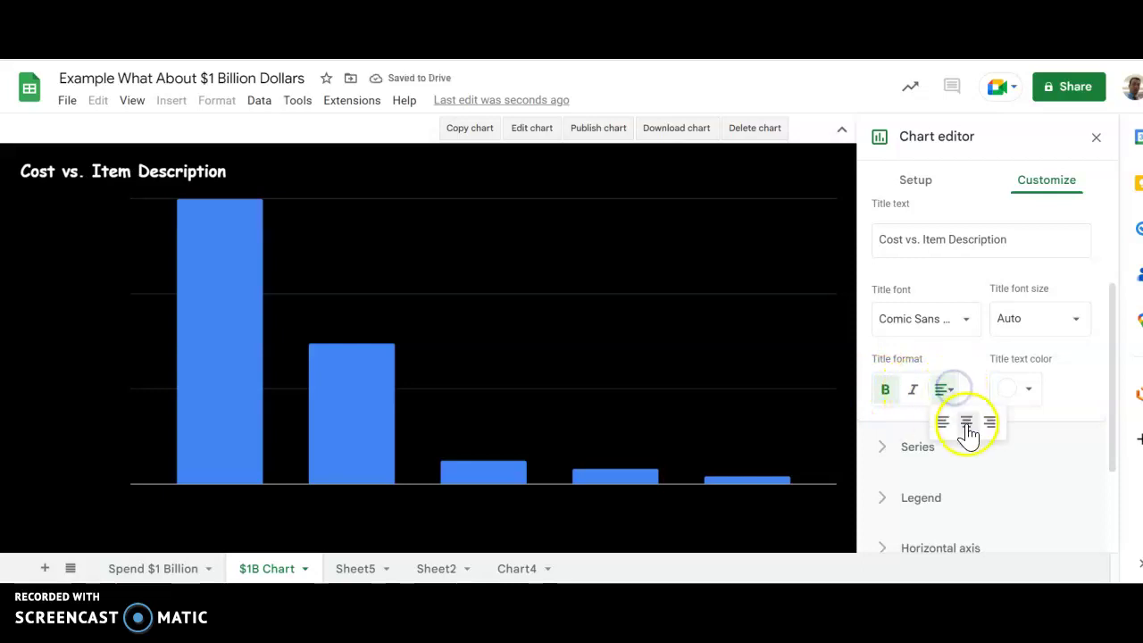
{"action": "left_click", "coordinate": [968, 424]}
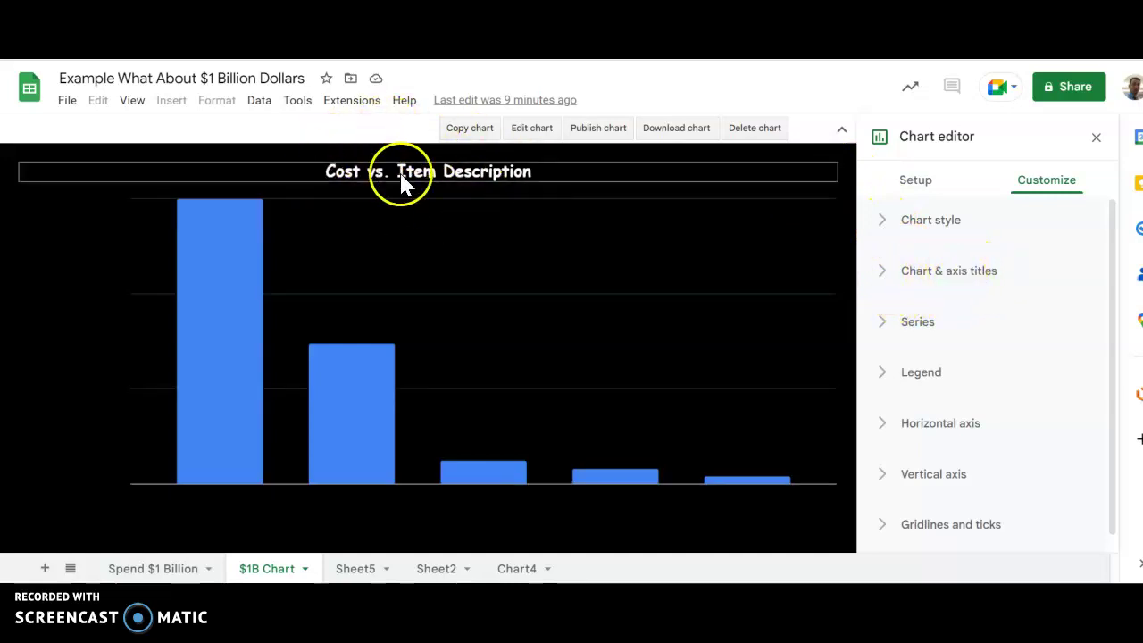
{"action": "left_click", "coordinate": [891, 279]}
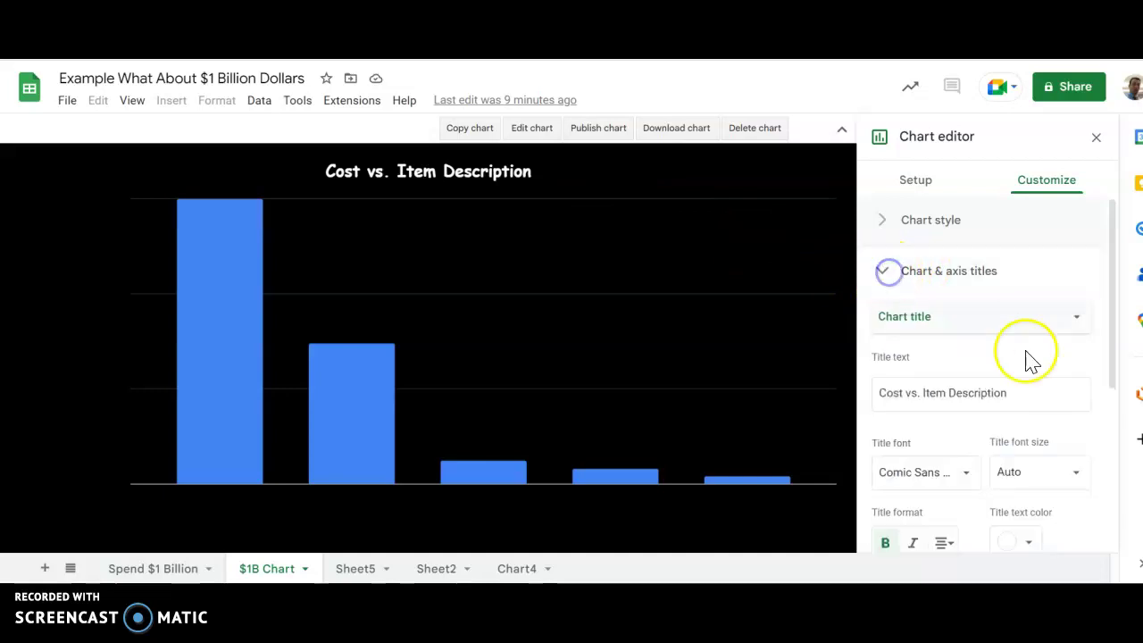
{"action": "left_click_drag", "start_coordinate": [1113, 332], "coordinate": [1123, 403]}
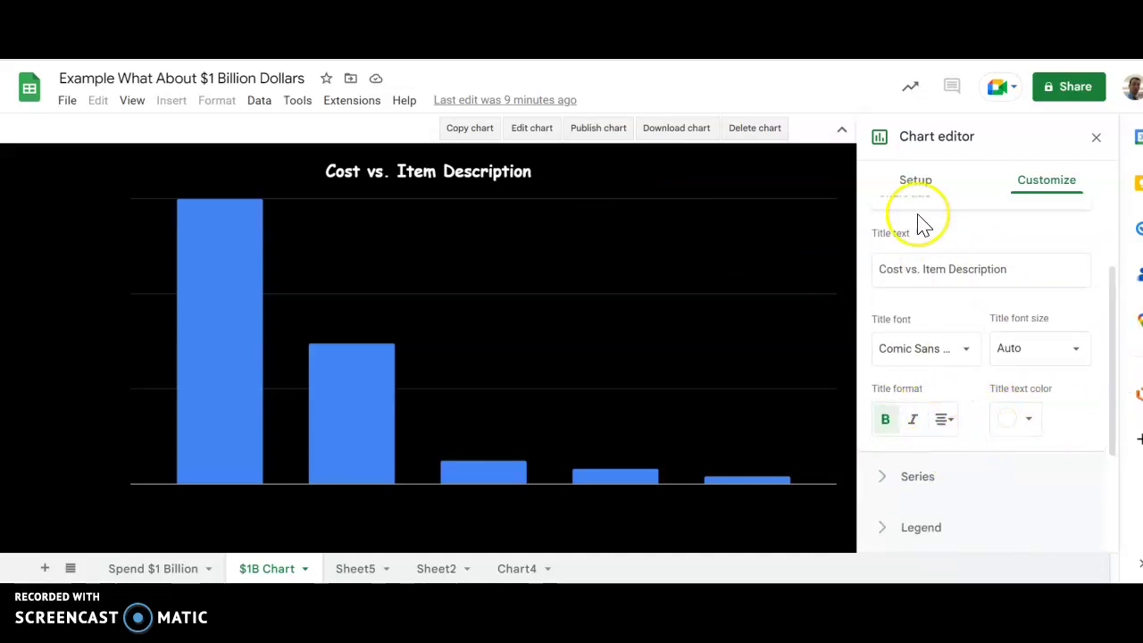
{"action": "left_click_drag", "start_coordinate": [1116, 319], "coordinate": [1115, 231]}
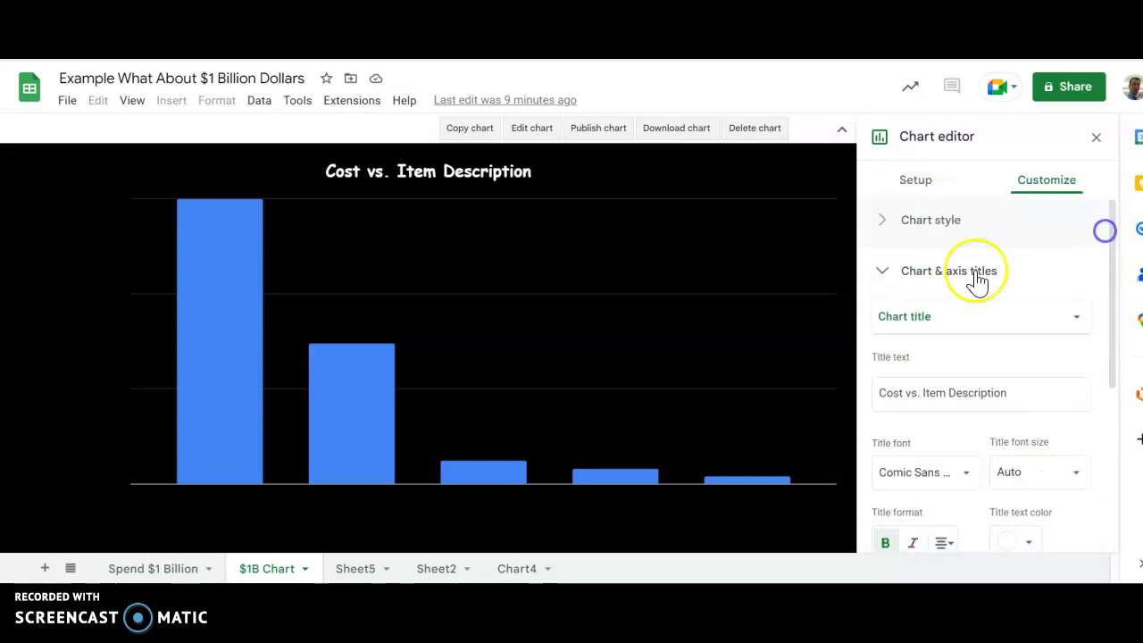
{"action": "left_click", "coordinate": [882, 271]}
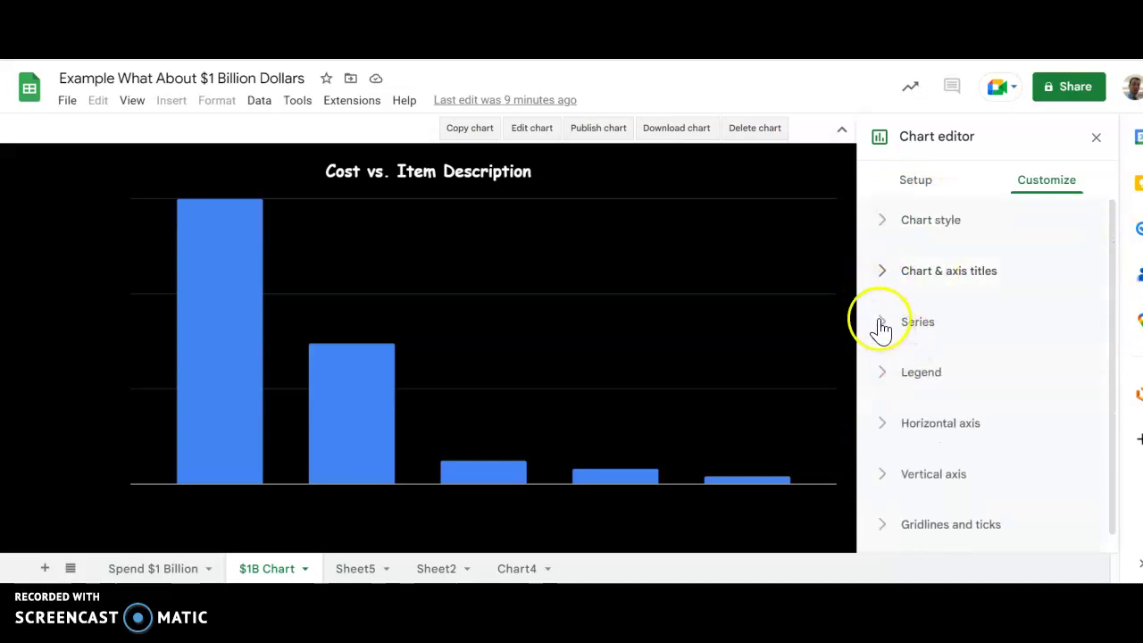
Step: Set the fill color of the chart's Column 1 series to yellow
{"action": "left_click", "coordinate": [881, 324]}
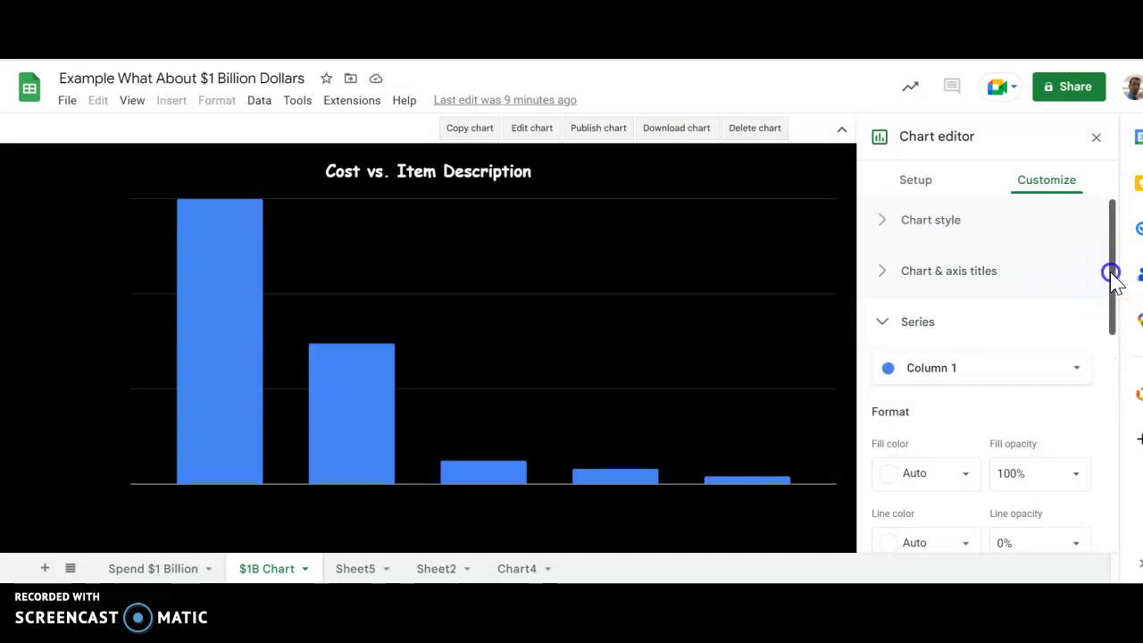
{"action": "left_click_drag", "start_coordinate": [1108, 276], "coordinate": [1113, 312]}
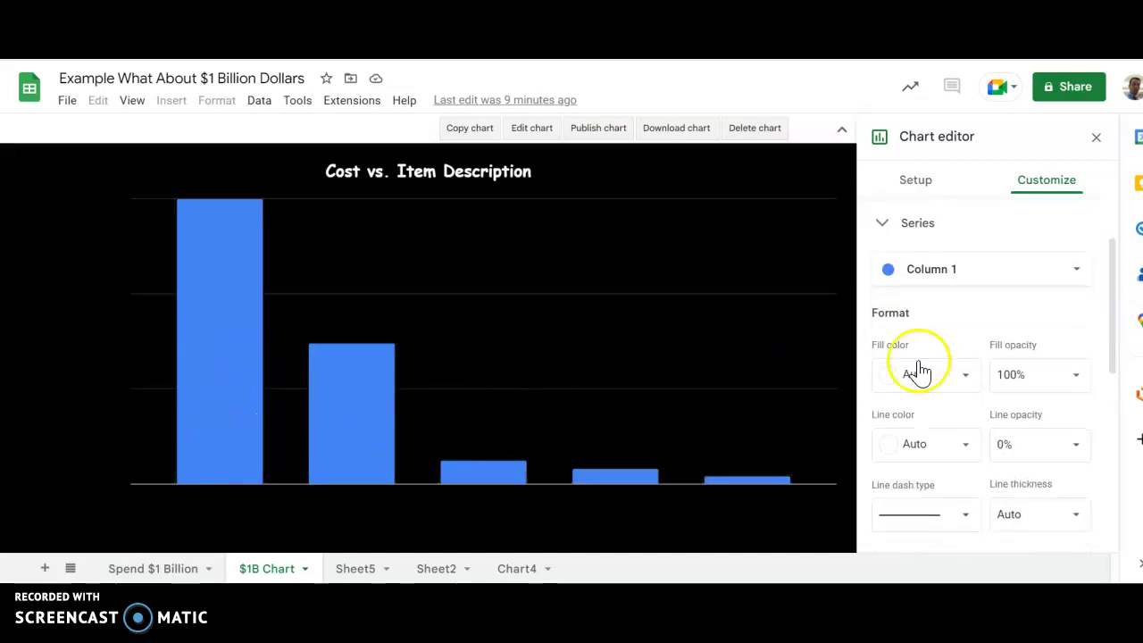
{"action": "left_click", "coordinate": [204, 501]}
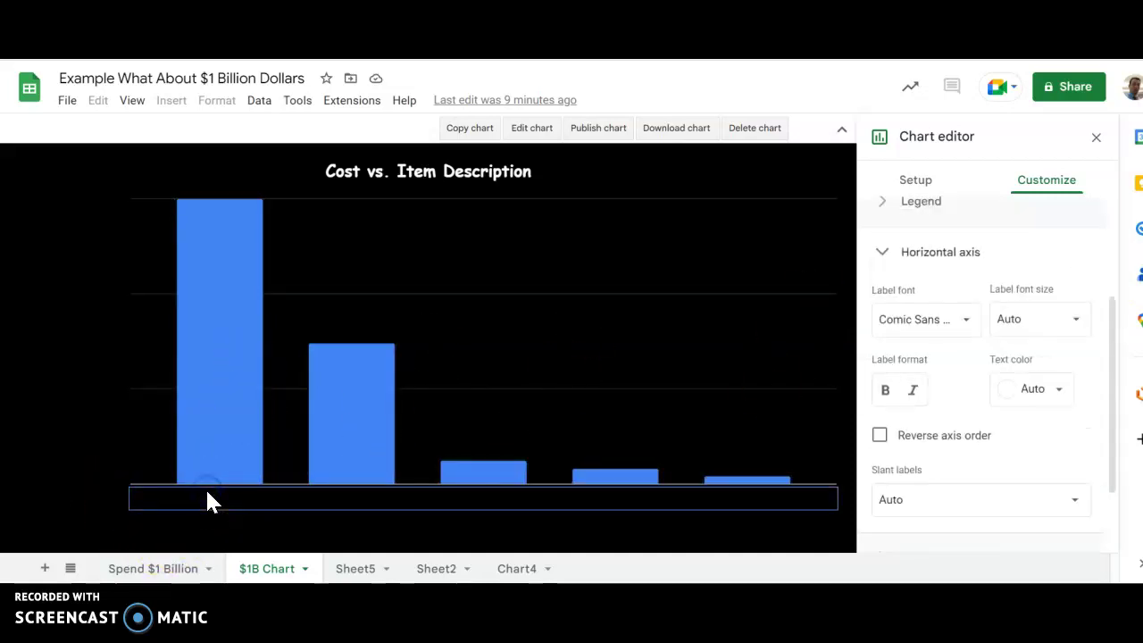
{"action": "left_click", "coordinate": [884, 252]}
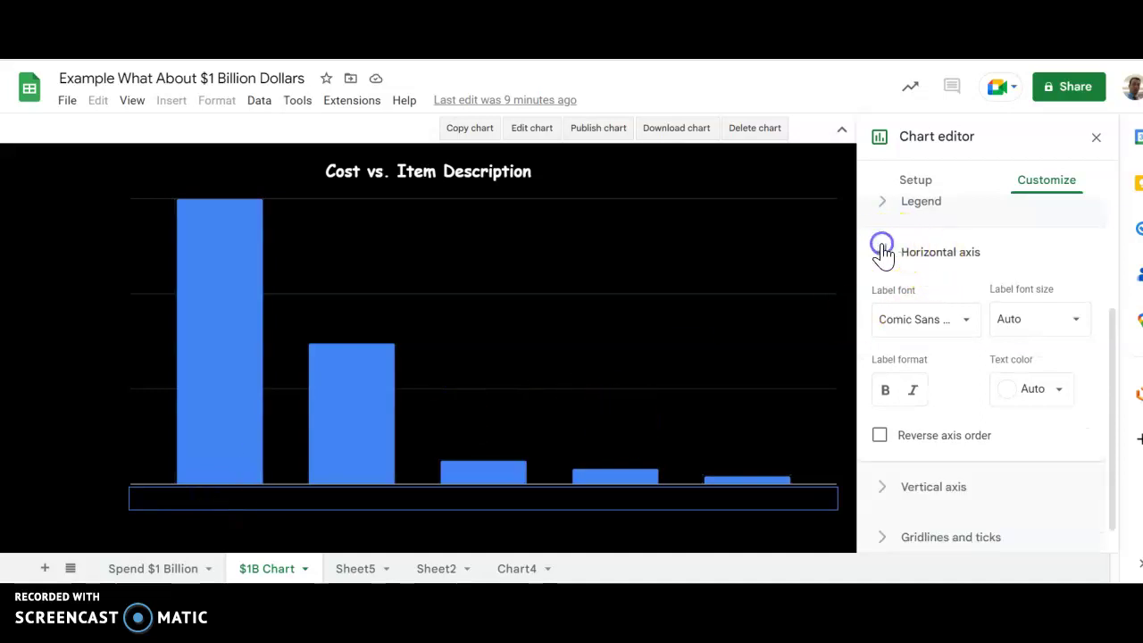
{"action": "left_click", "coordinate": [904, 312]}
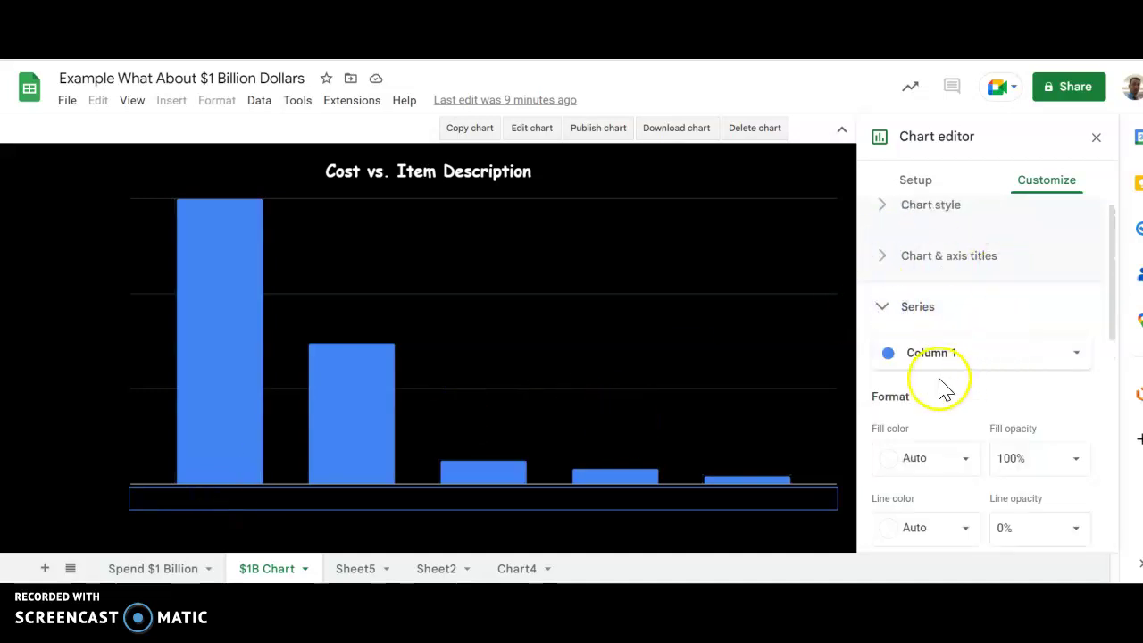
{"action": "left_click", "coordinate": [1076, 357]}
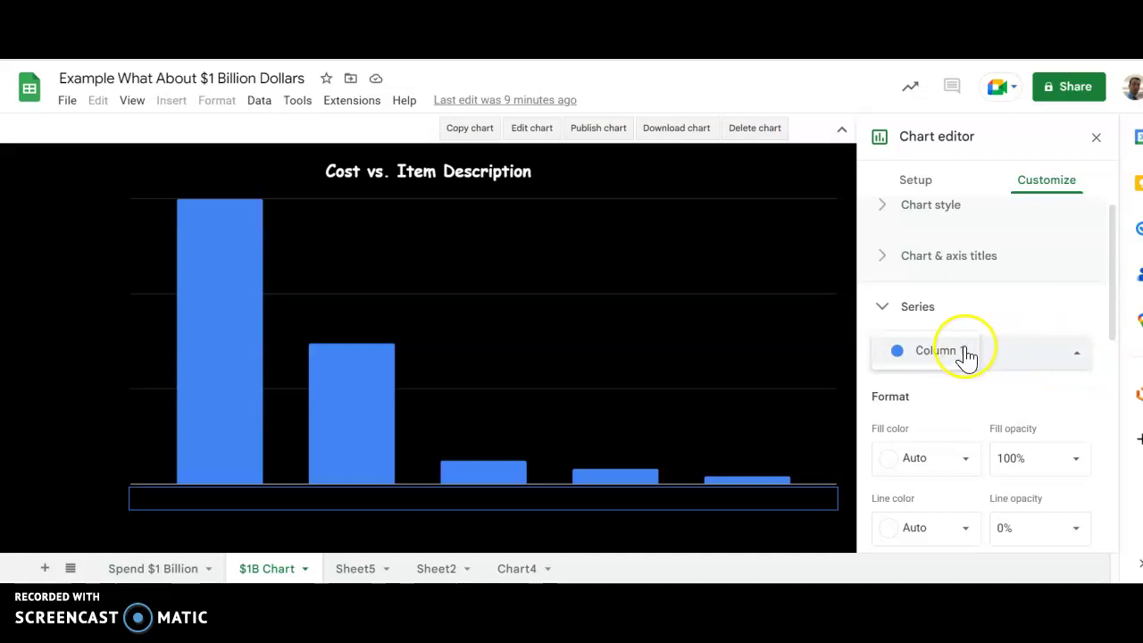
{"action": "left_click_drag", "start_coordinate": [1115, 323], "coordinate": [1110, 367]}
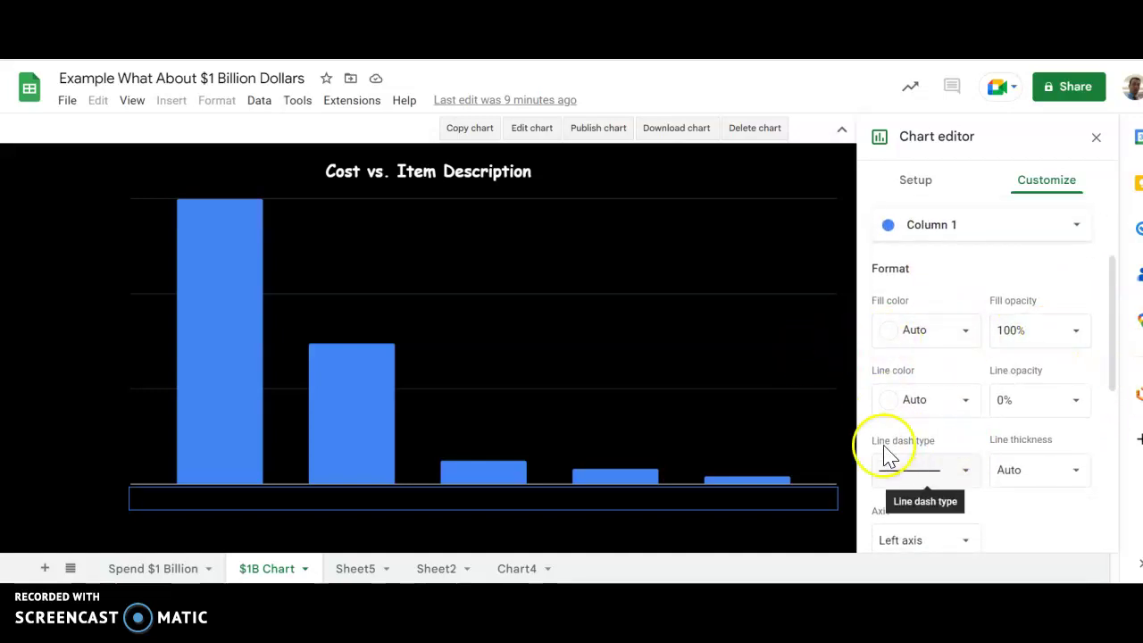
{"action": "mouse_move", "coordinate": [1112, 344]}
{"action": "left_mouse_down"}
{"action": "mouse_move", "coordinate": [1113, 331]}
{"action": "mouse_move", "coordinate": [1114, 427]}
{"action": "mouse_move", "coordinate": [1104, 328]}
{"action": "left_mouse_up"}
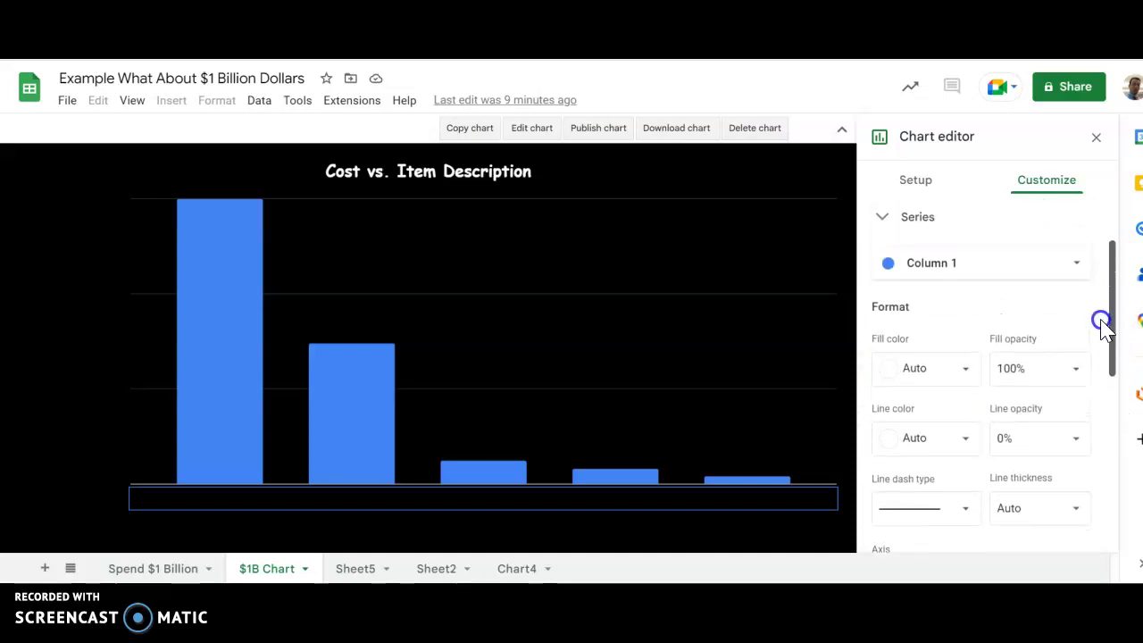
{"action": "left_click", "coordinate": [938, 372]}
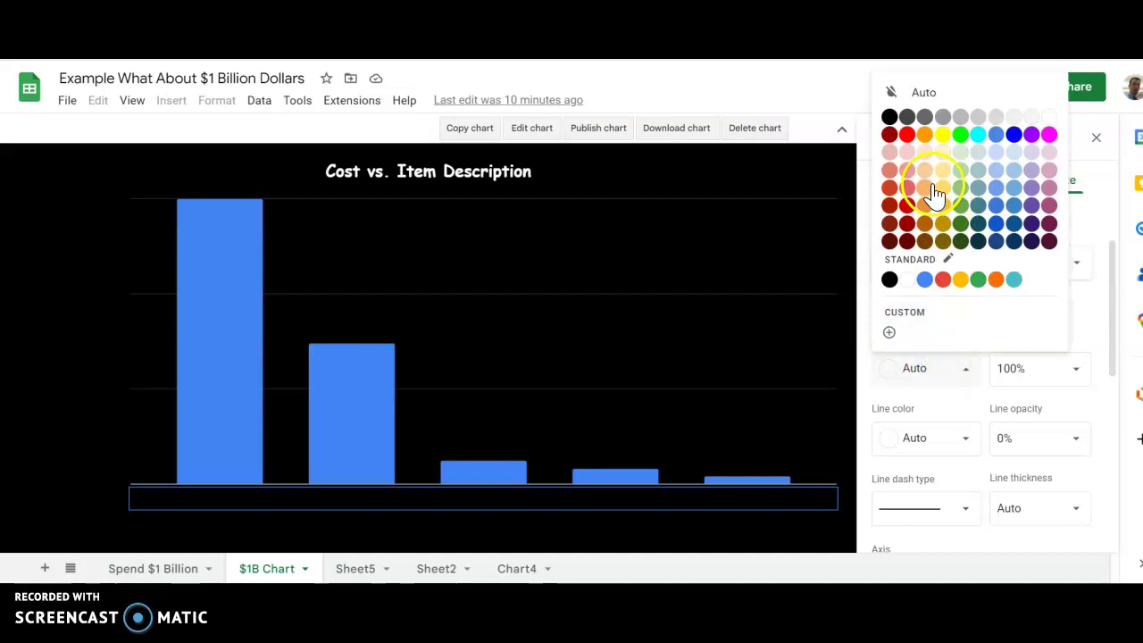
{"action": "left_click", "coordinate": [943, 135]}
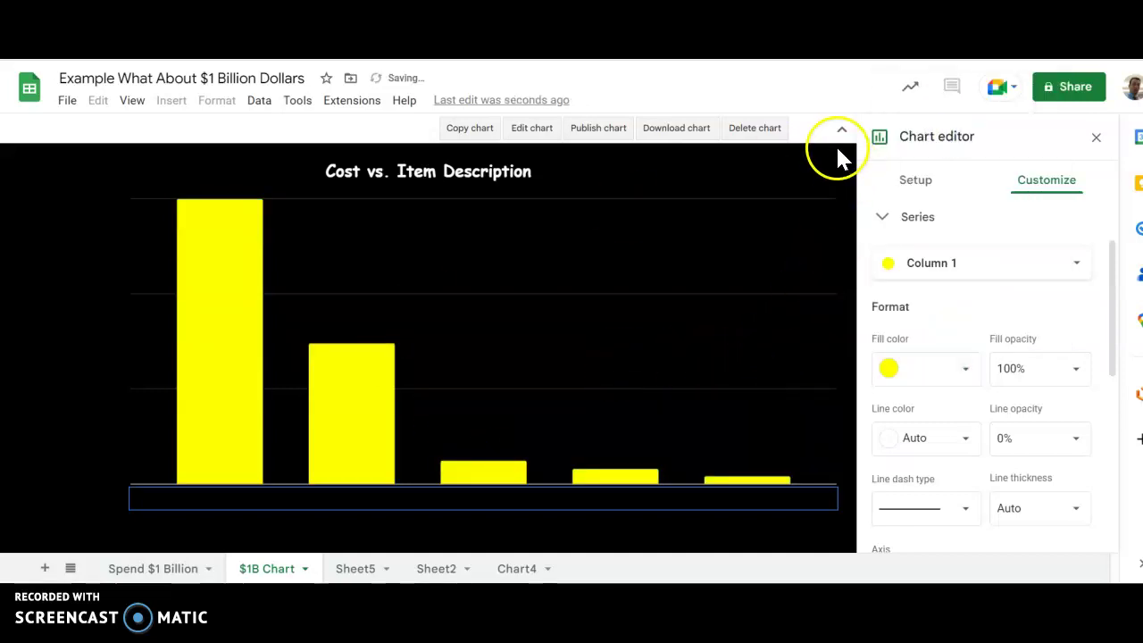
{"action": "left_click", "coordinate": [813, 87]}
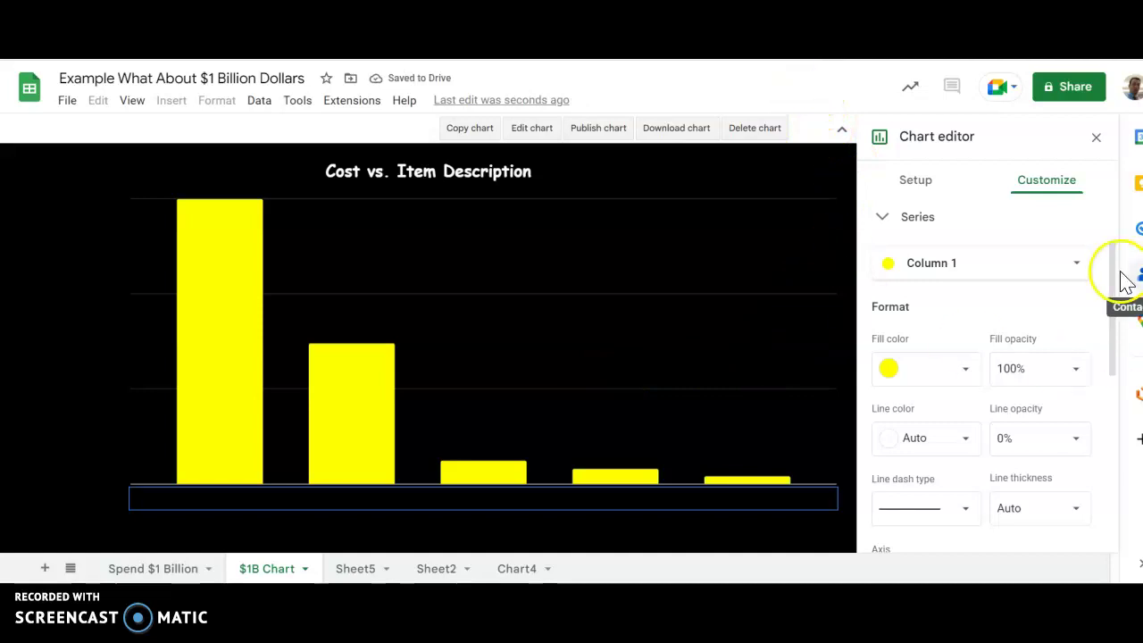
{"action": "left_click", "coordinate": [883, 218]}
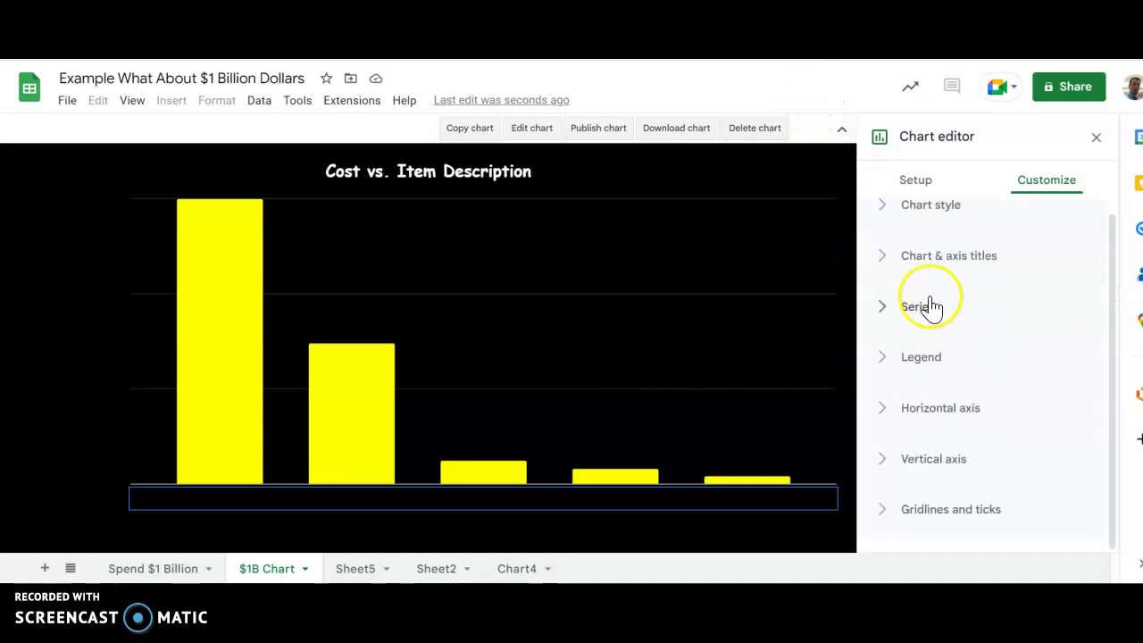
Step: Try the Bottom position for the chart legend, and set the legend position to None
{"action": "left_click", "coordinate": [884, 360]}
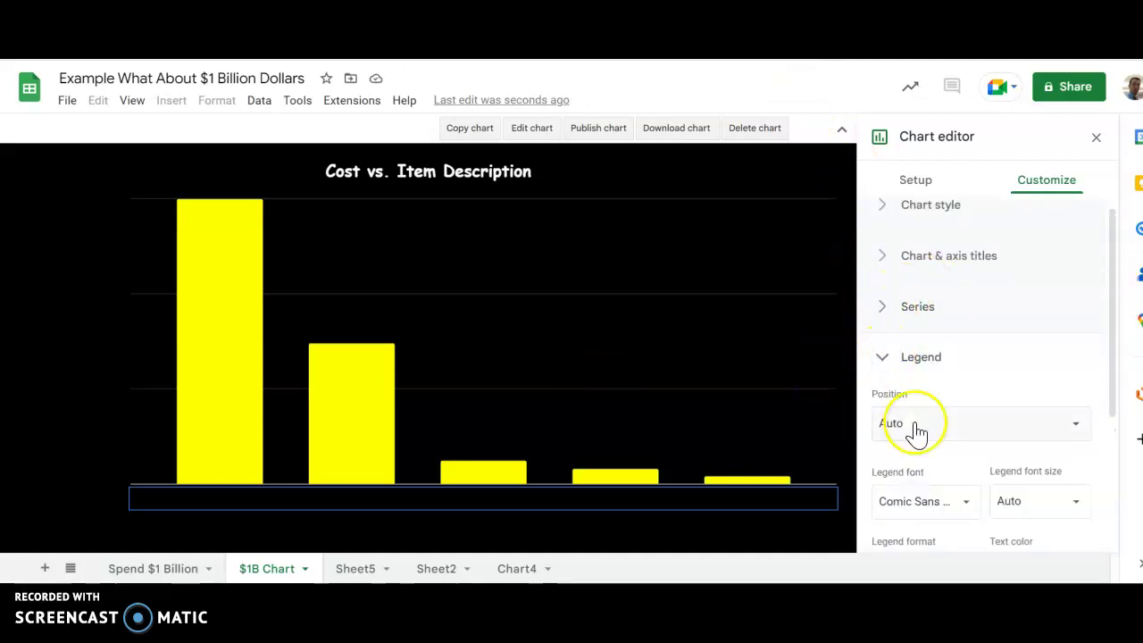
{"action": "left_click_drag", "start_coordinate": [1111, 370], "coordinate": [1113, 436]}
{"action": "left_click", "coordinate": [1047, 326]}
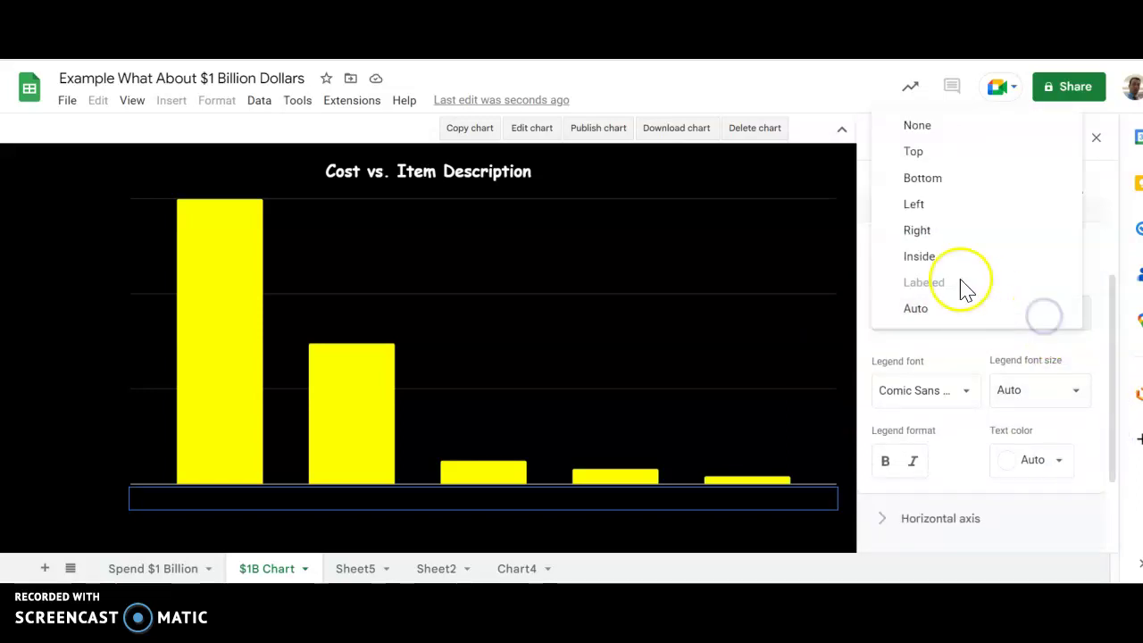
{"action": "left_click", "coordinate": [938, 178]}
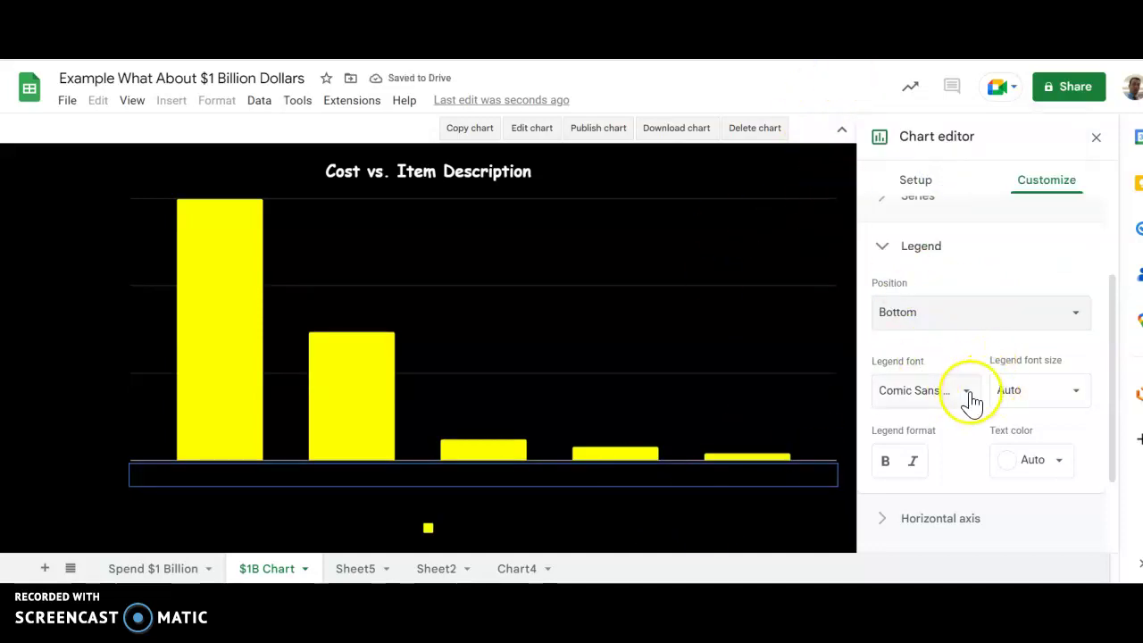
{"action": "left_click", "coordinate": [1075, 328]}
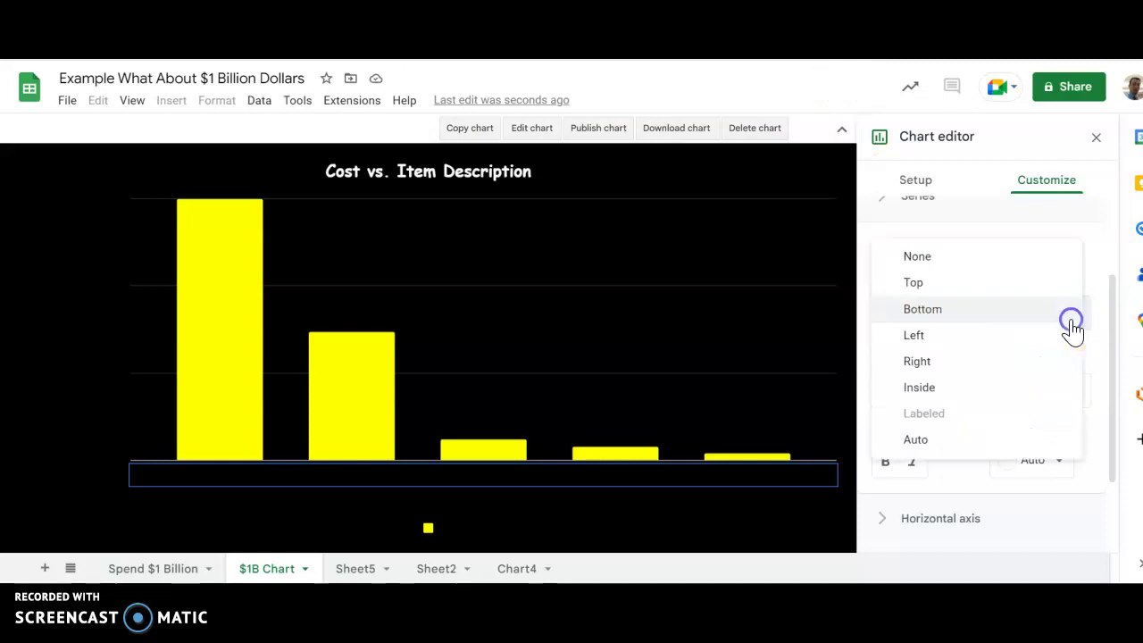
{"action": "left_click", "coordinate": [917, 256]}
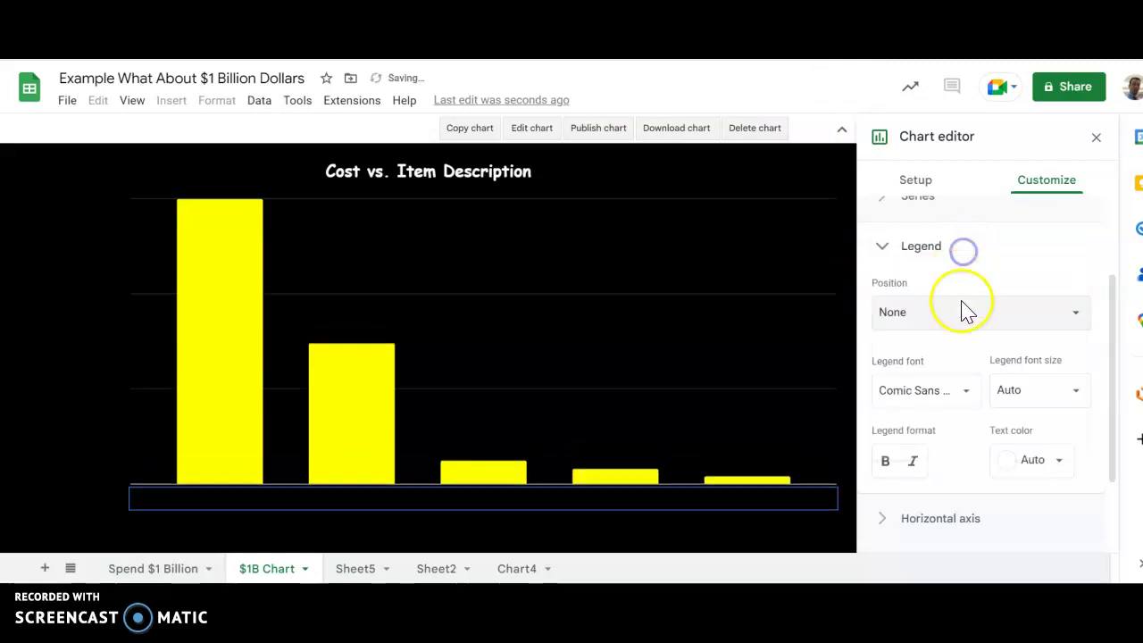
{"action": "left_click", "coordinate": [883, 247]}
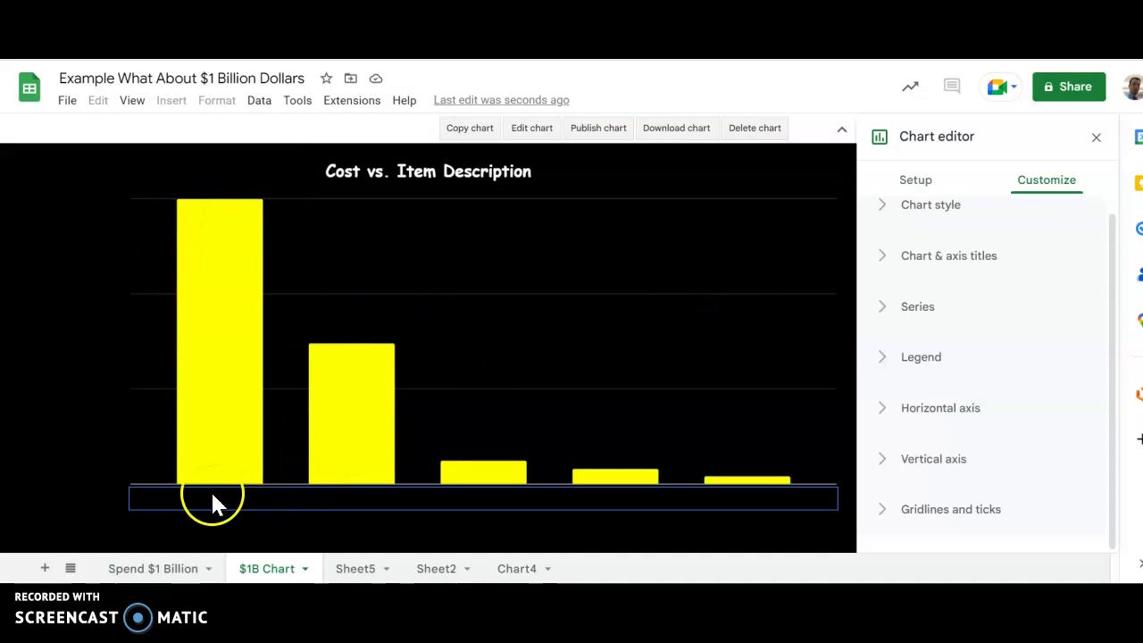
Step: Format the chart's horizontal axis labels with white text and make them bold
{"action": "left_click", "coordinate": [159, 516]}
{"action": "left_click", "coordinate": [169, 505]}
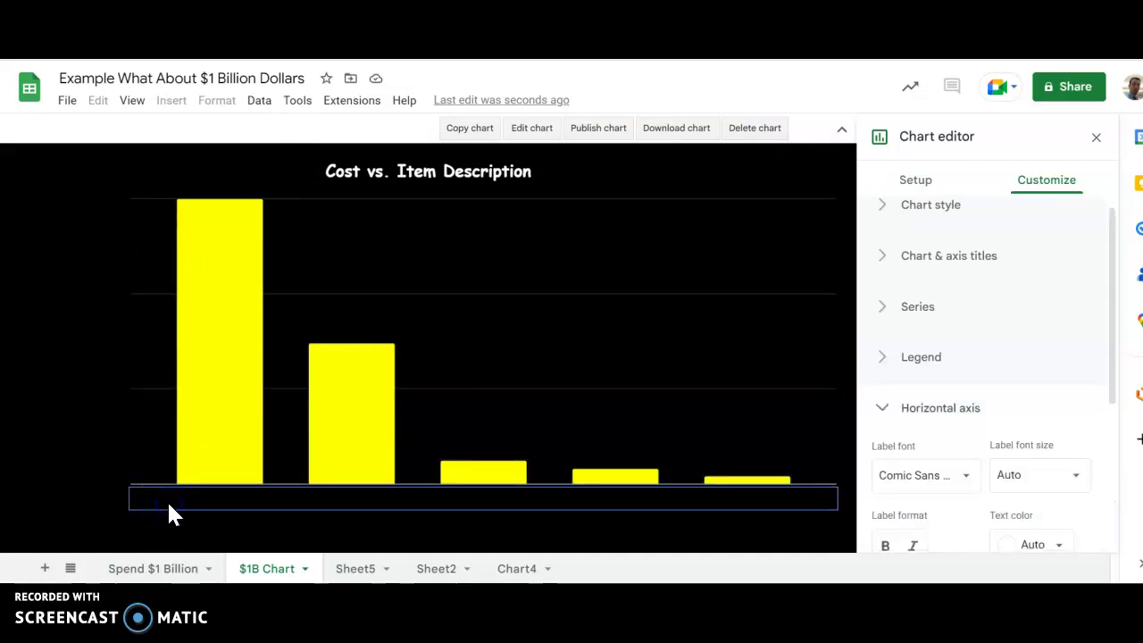
{"action": "left_click_drag", "start_coordinate": [1116, 340], "coordinate": [1124, 426]}
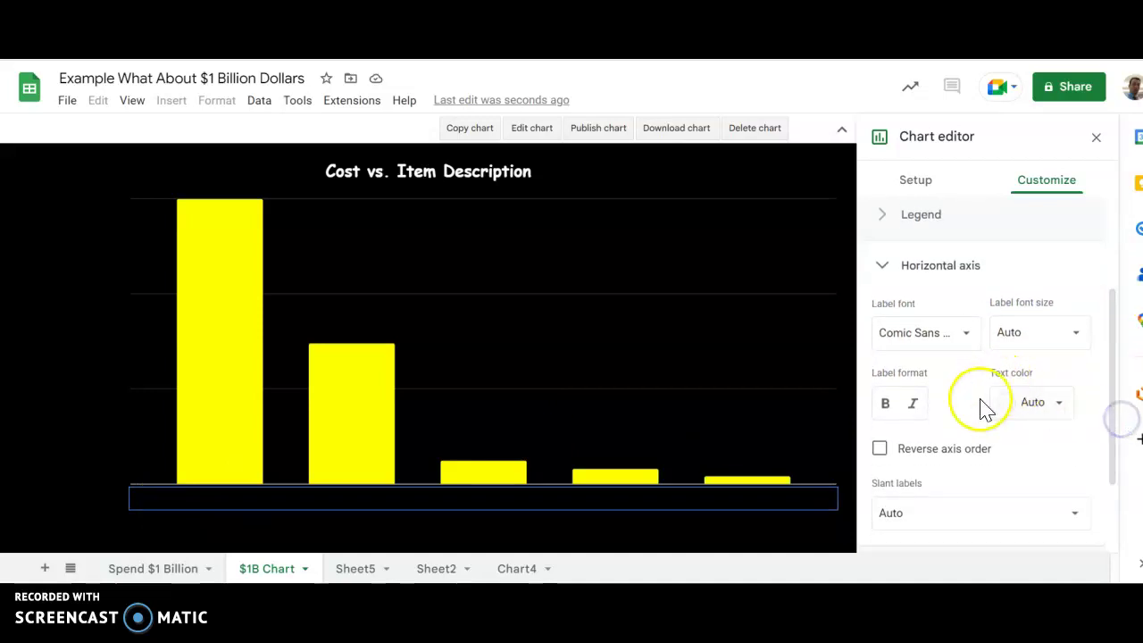
{"action": "left_click", "coordinate": [1061, 406]}
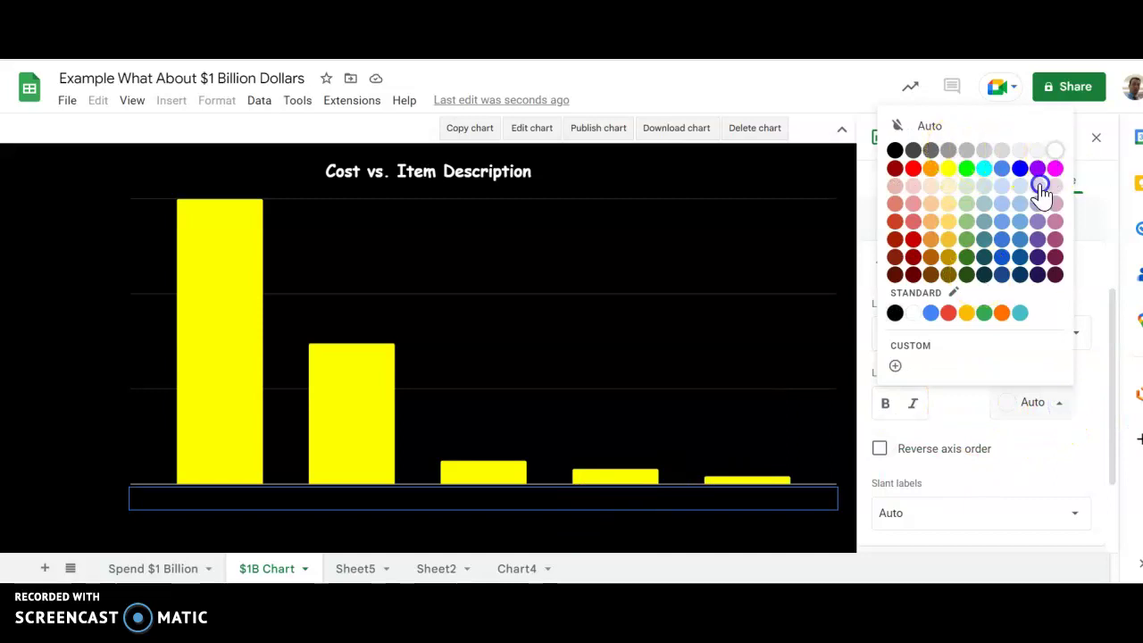
{"action": "left_click", "coordinate": [904, 411]}
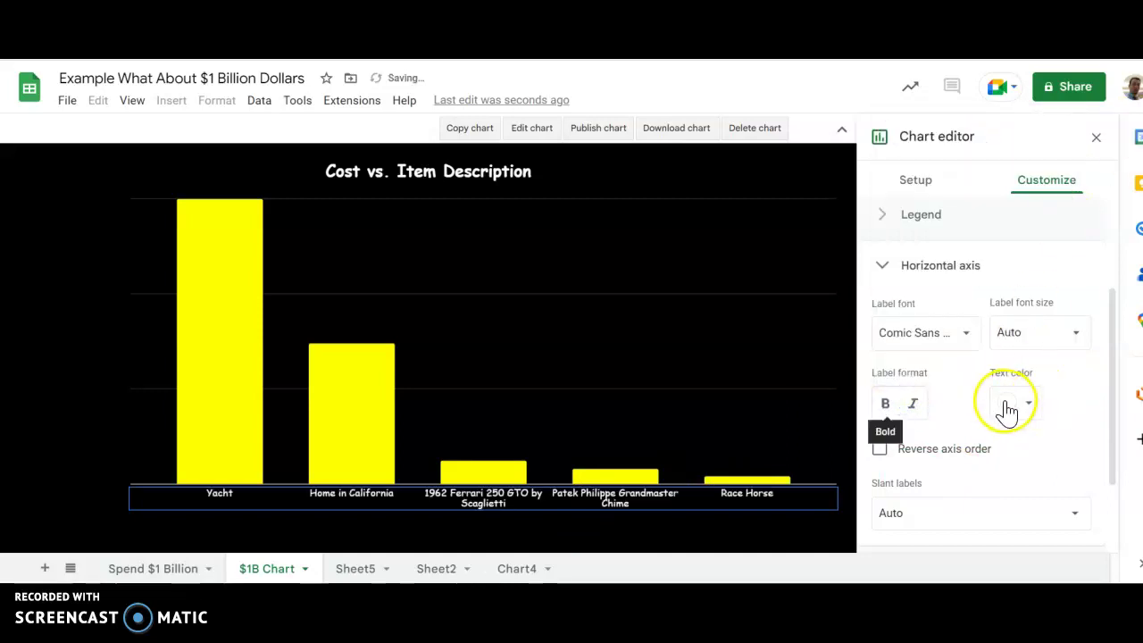
{"action": "left_click", "coordinate": [886, 406]}
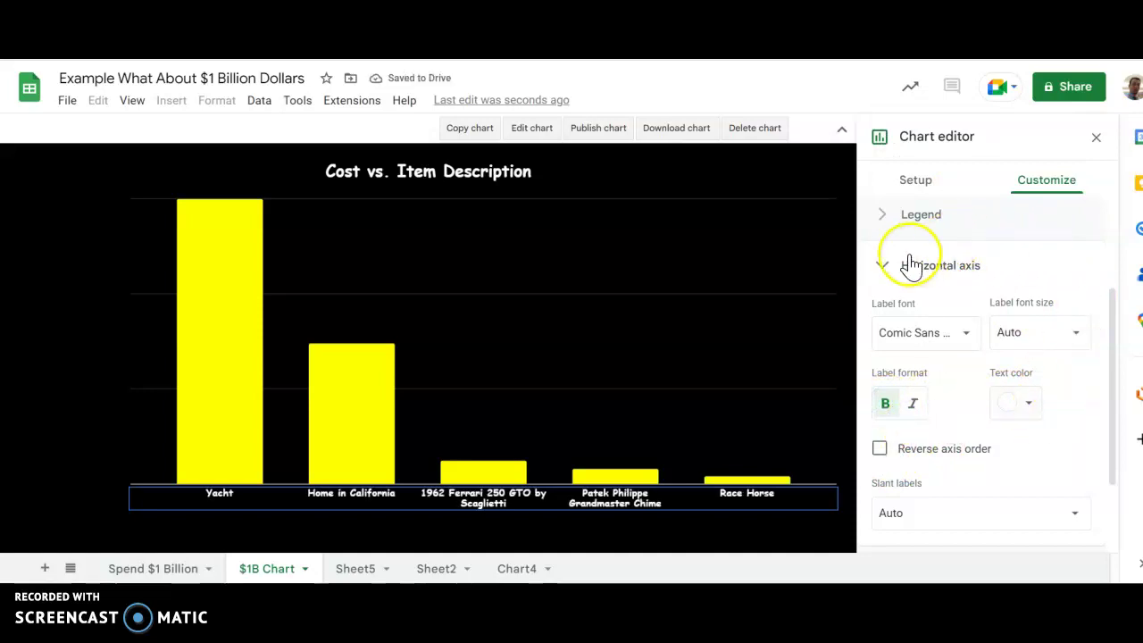
{"action": "left_click", "coordinate": [884, 265]}
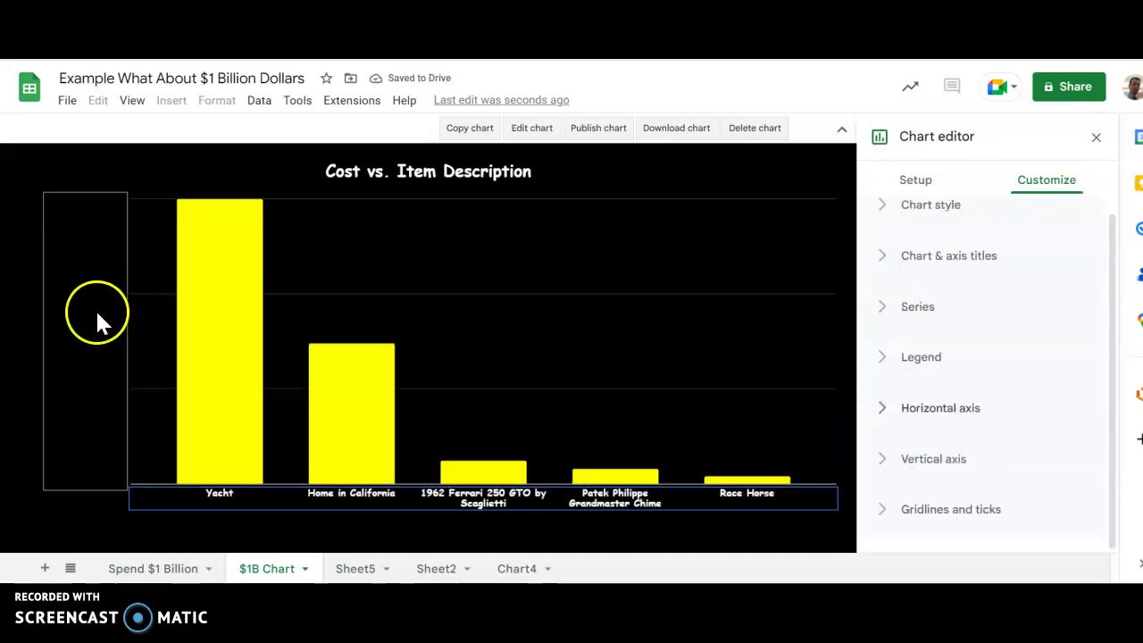
Step: Set the text color of the chart's vertical axis labels to white and bold them
{"action": "left_click", "coordinate": [95, 309]}
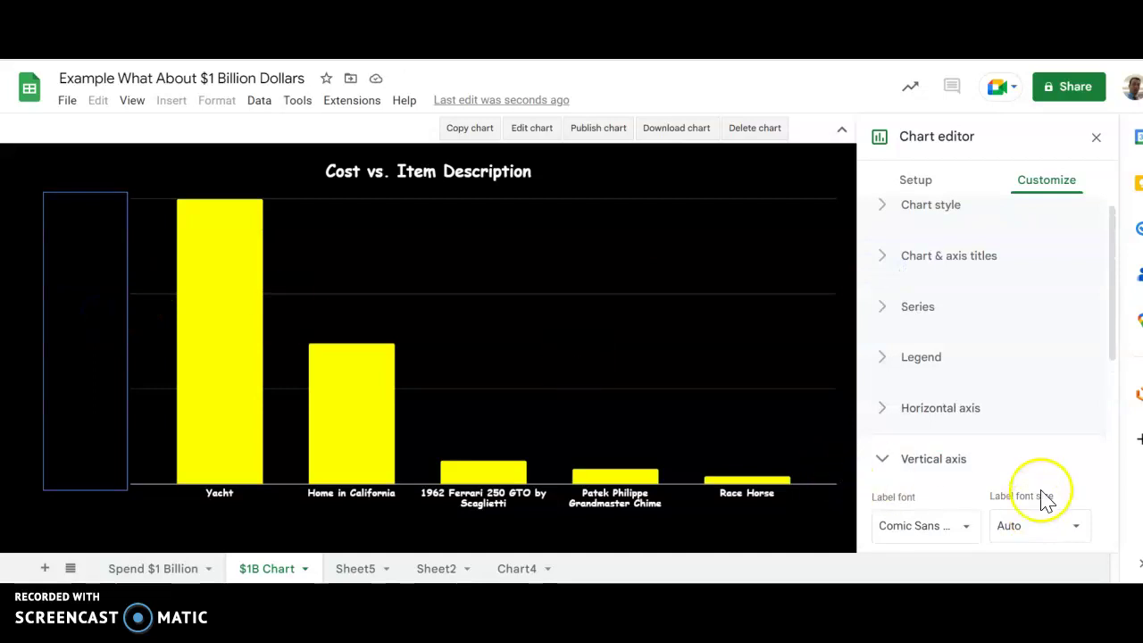
{"action": "left_click_drag", "start_coordinate": [1119, 347], "coordinate": [1098, 444]}
{"action": "left_click", "coordinate": [1060, 366]}
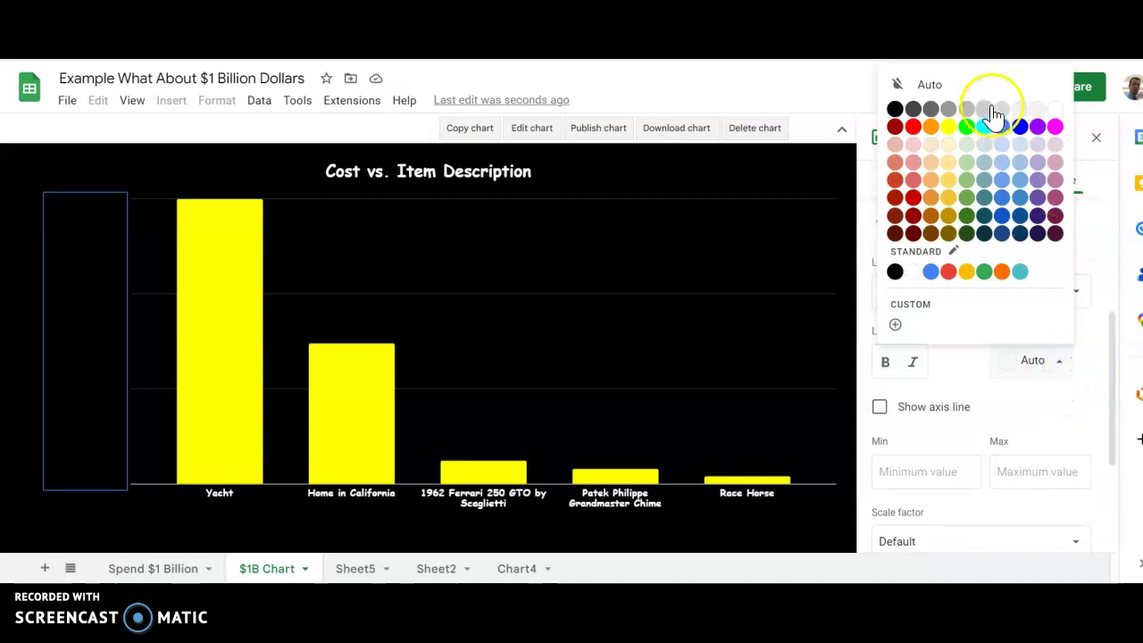
{"action": "left_click", "coordinate": [1056, 109]}
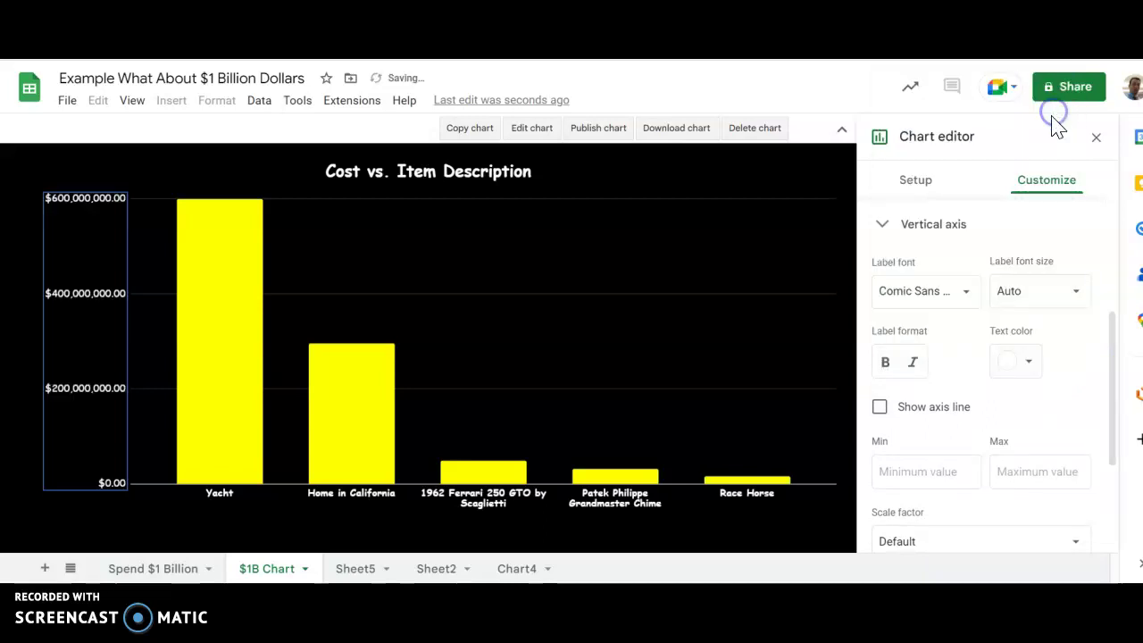
{"action": "left_click", "coordinate": [883, 366]}
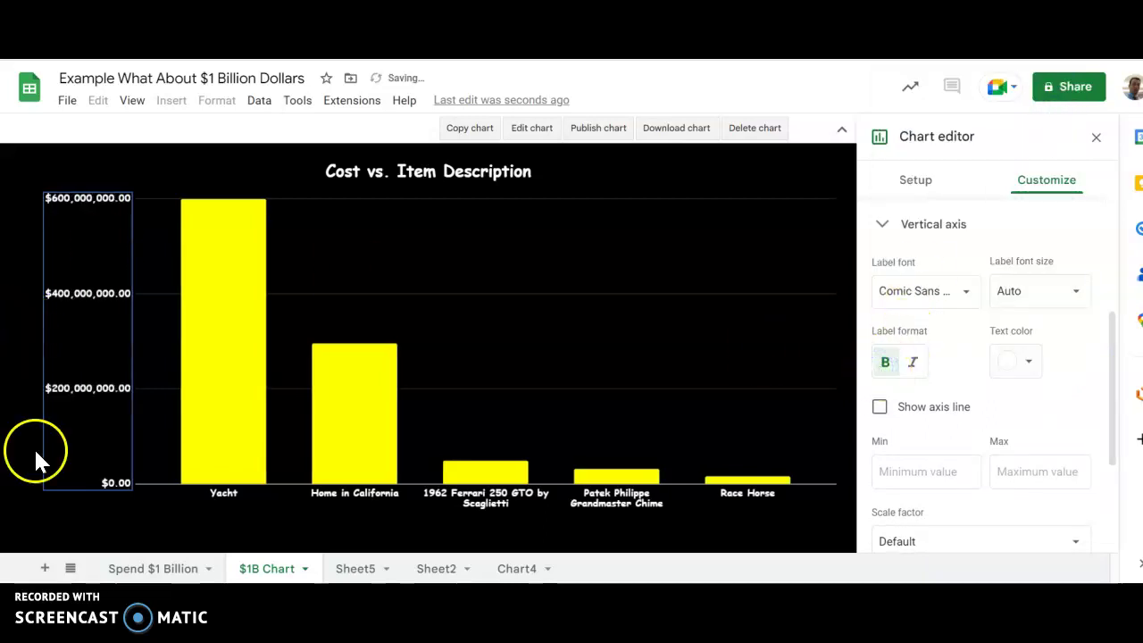
{"action": "left_click", "coordinate": [129, 528]}
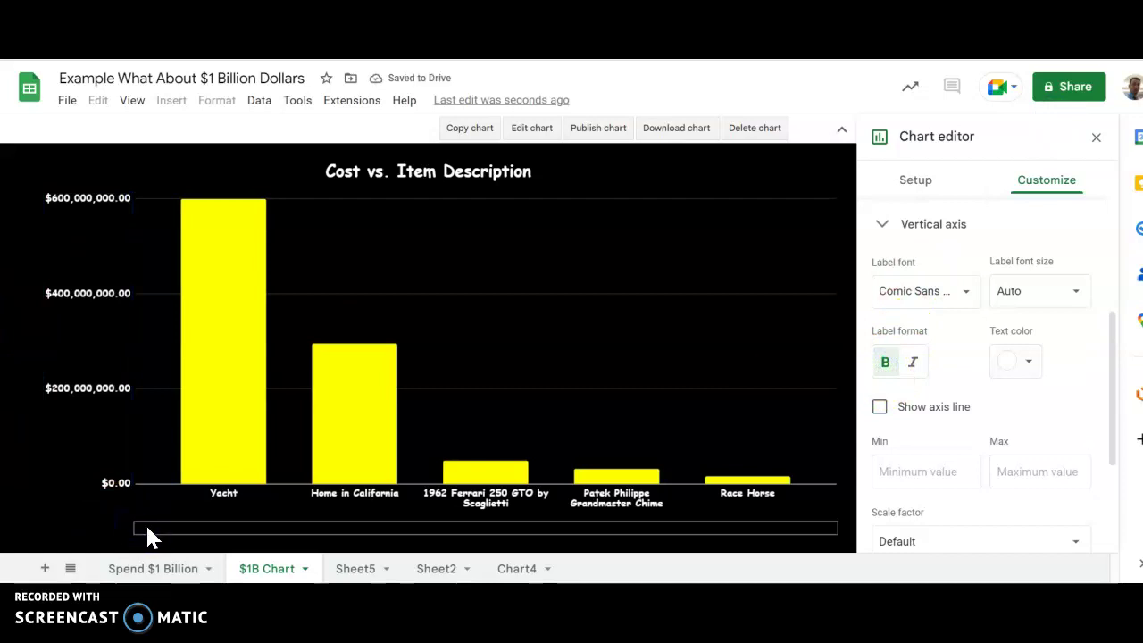